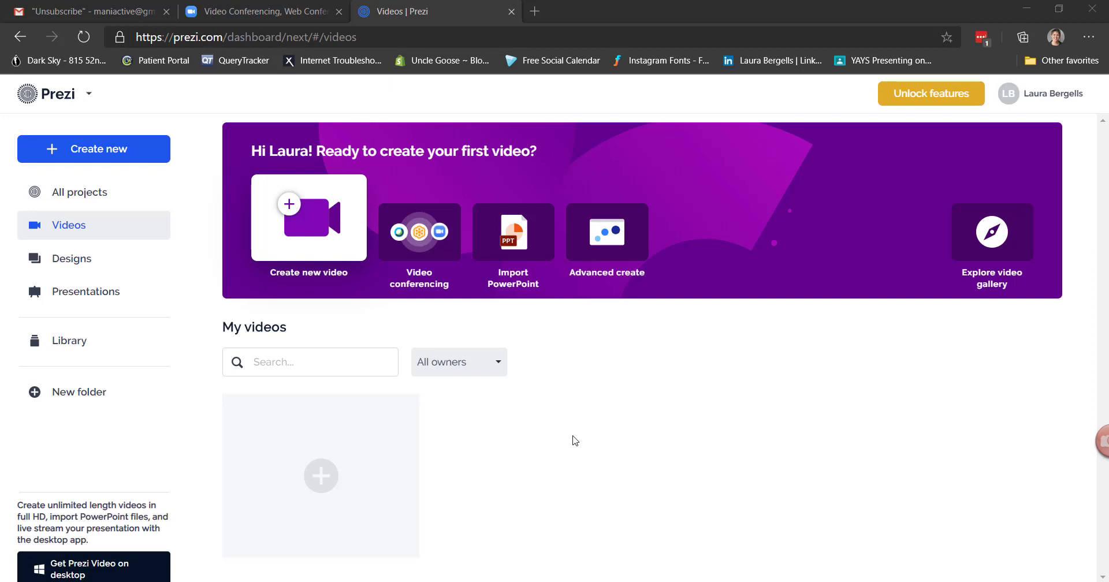
- Launch the Prezi Video desktop app from the Video conferencing tile through the browser prompt
click(445, 249)
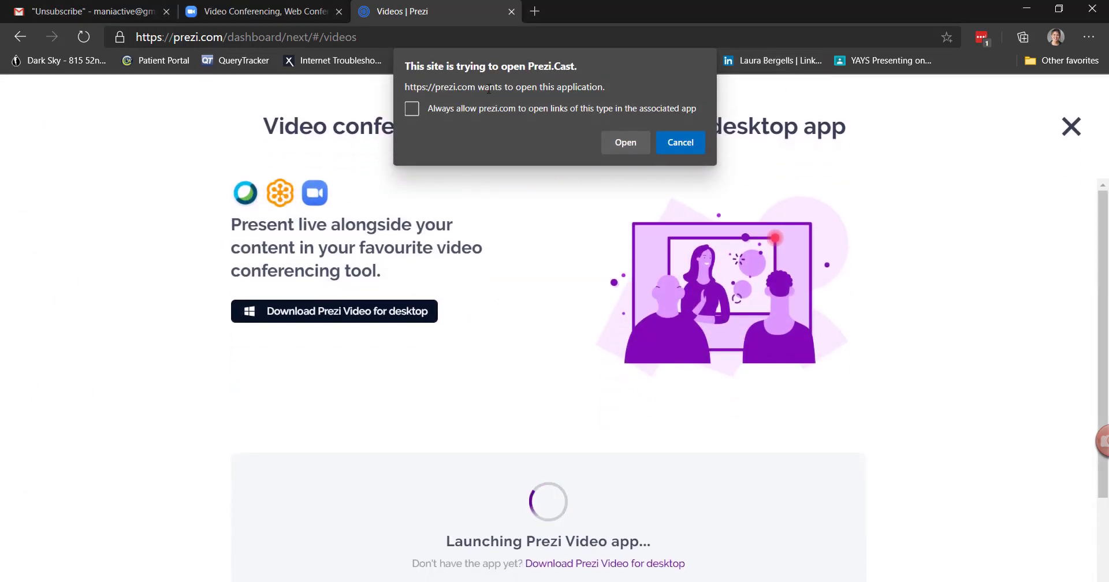
click(626, 144)
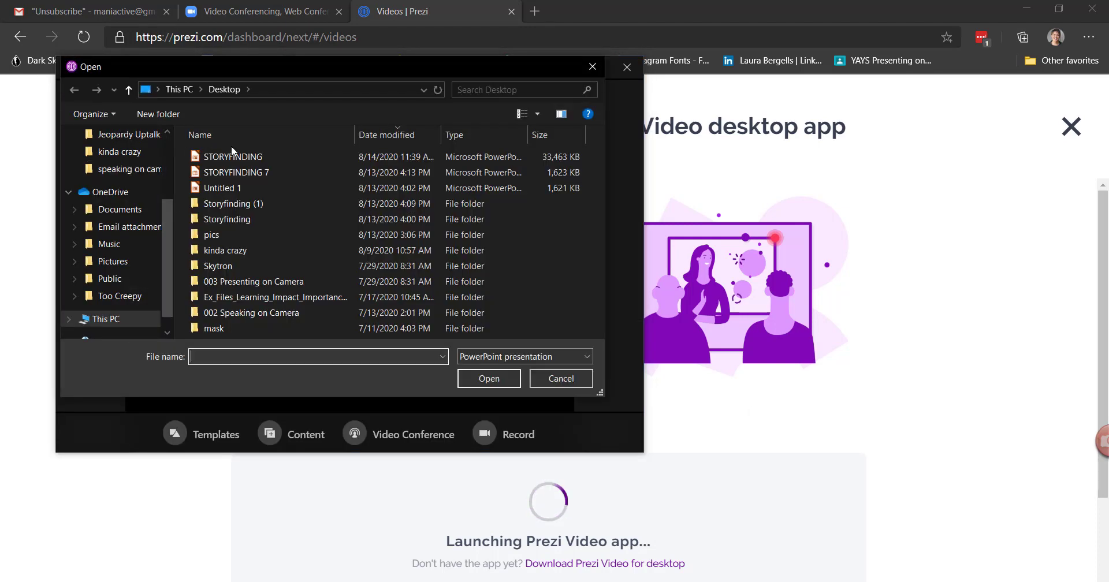
- Import the STORYFINDING PowerPoint file from the Desktop
click(239, 157)
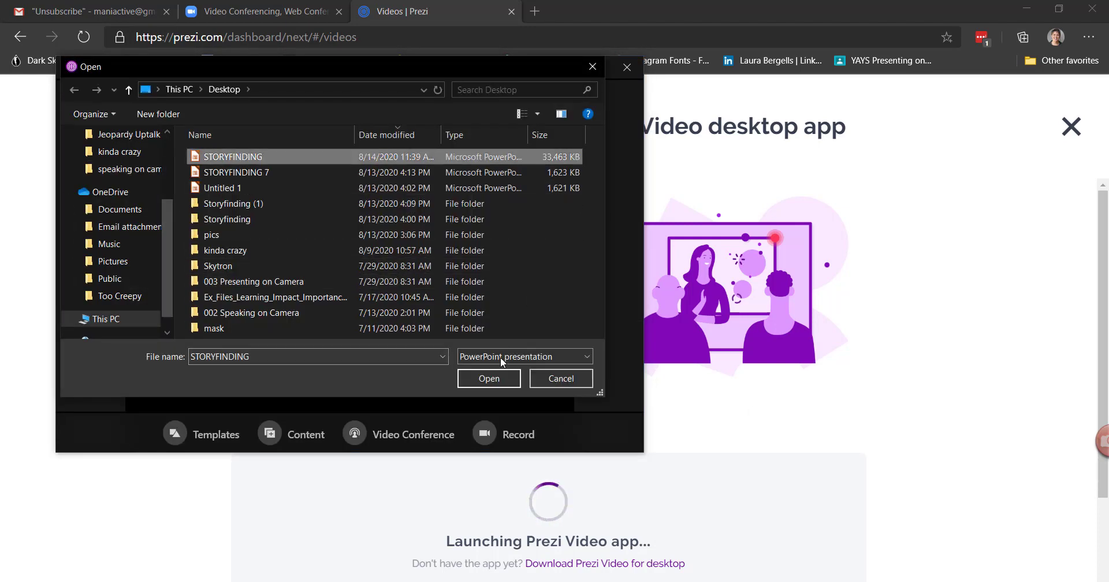
click(500, 379)
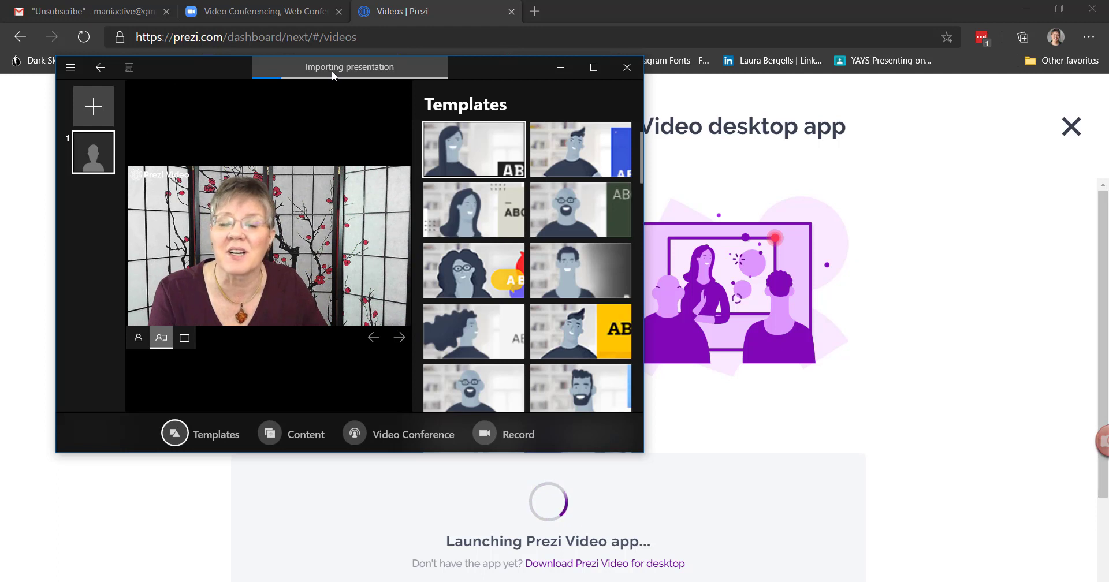
- Maximize the editor and try the blue-panel, beige-dots, dark-green and dark-gradient templates
click(585, 67)
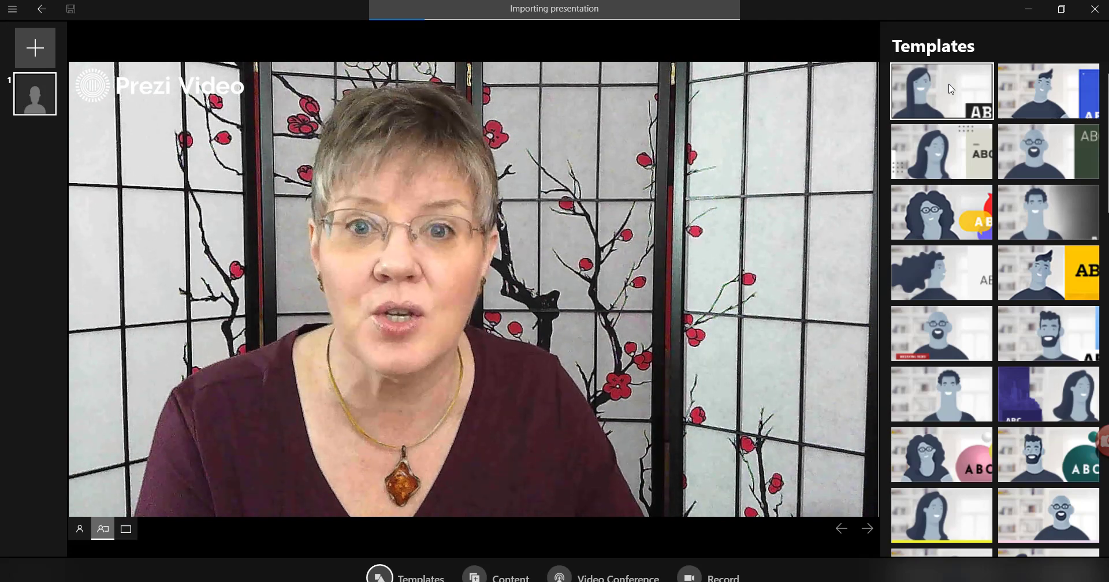
click(1037, 96)
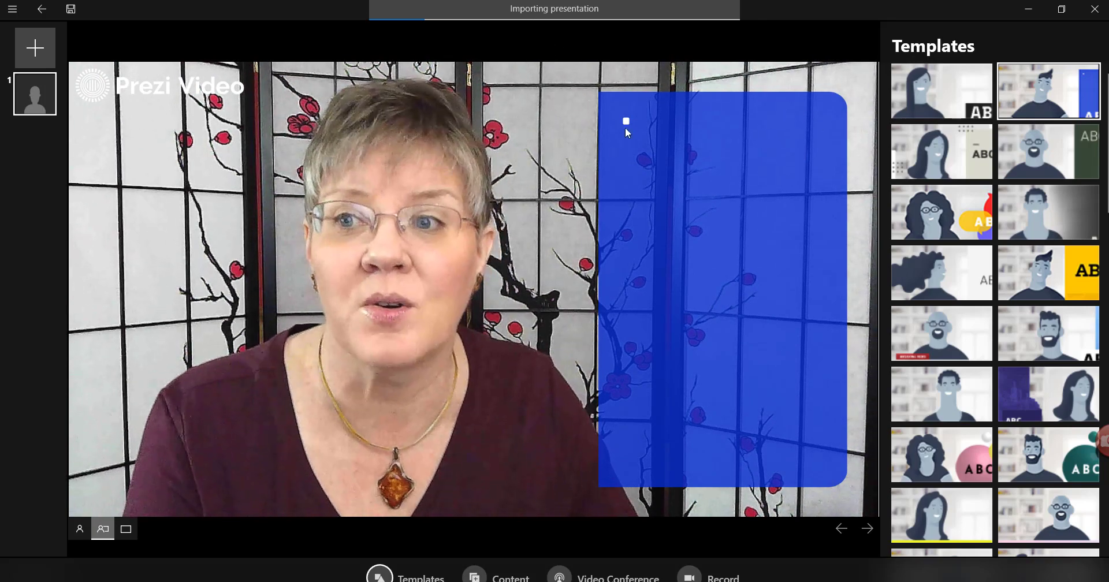
click(945, 168)
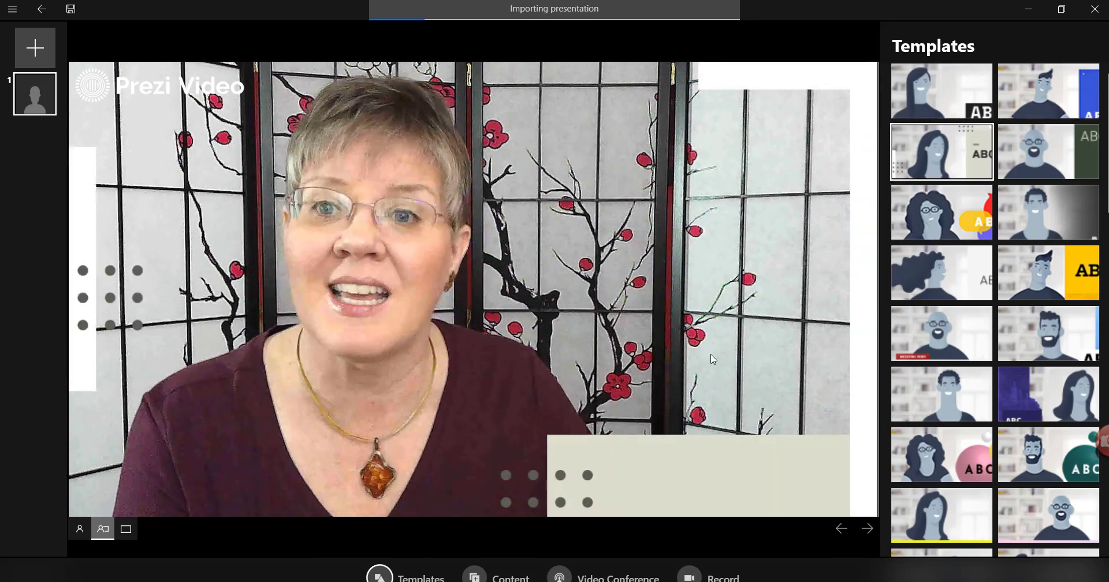
click(1055, 170)
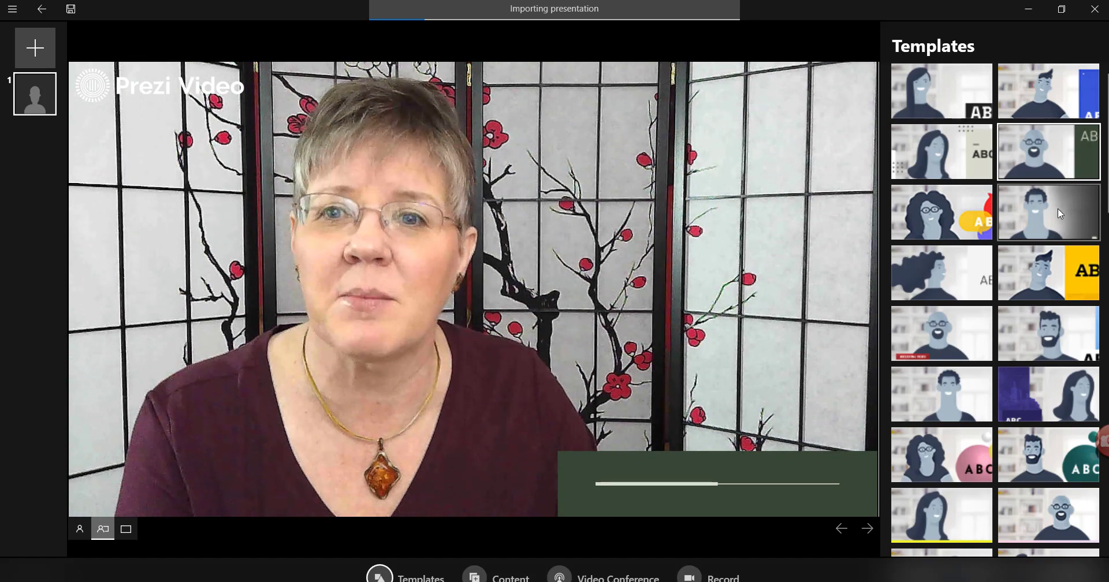
click(1058, 209)
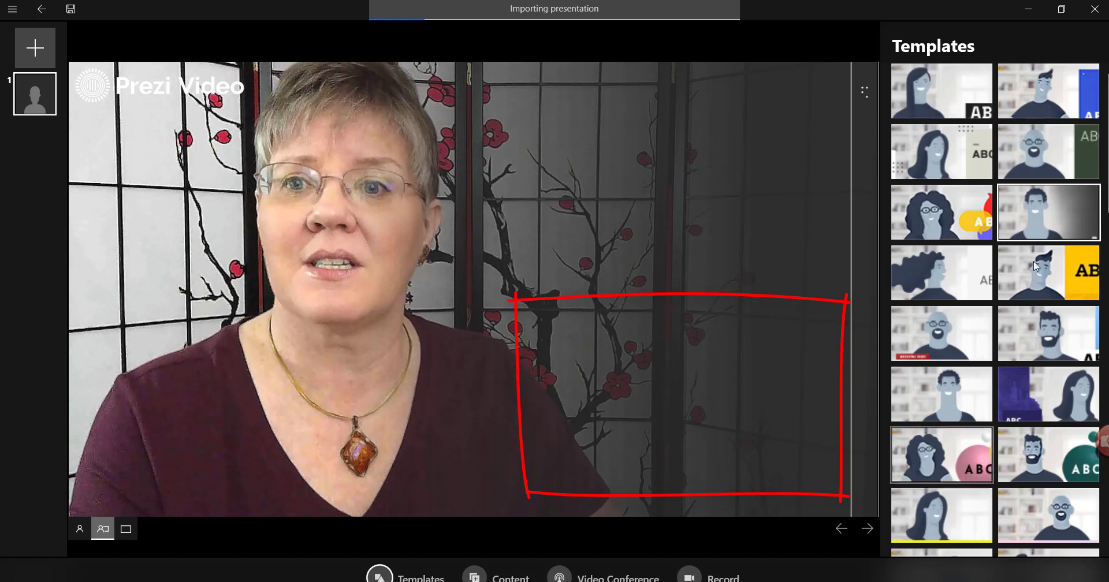
- Try the white and yellow templates, then apply the blue-panel Breaking News banner
click(979, 288)
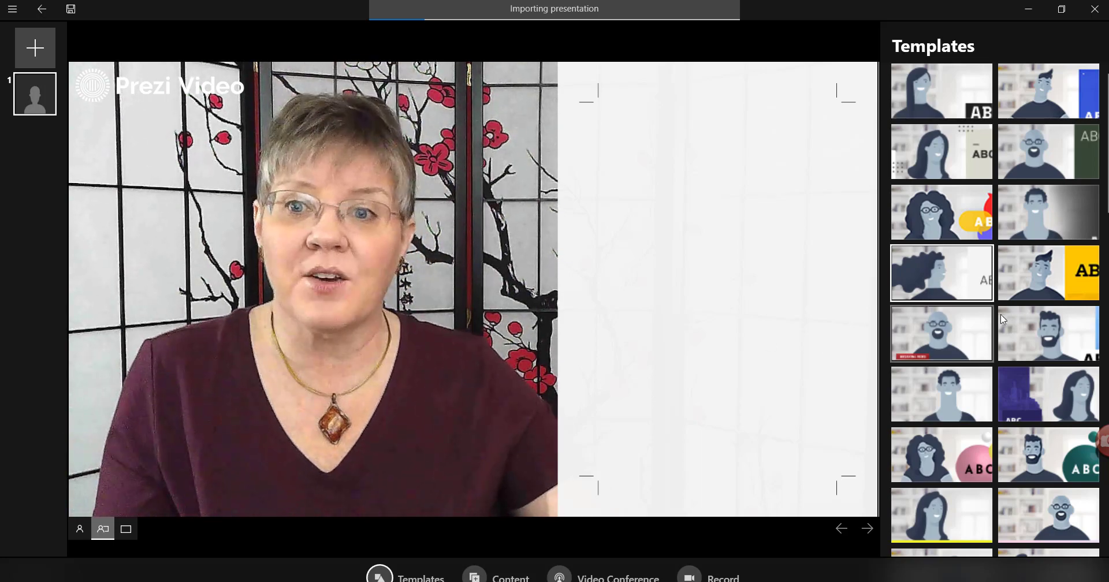
click(1023, 286)
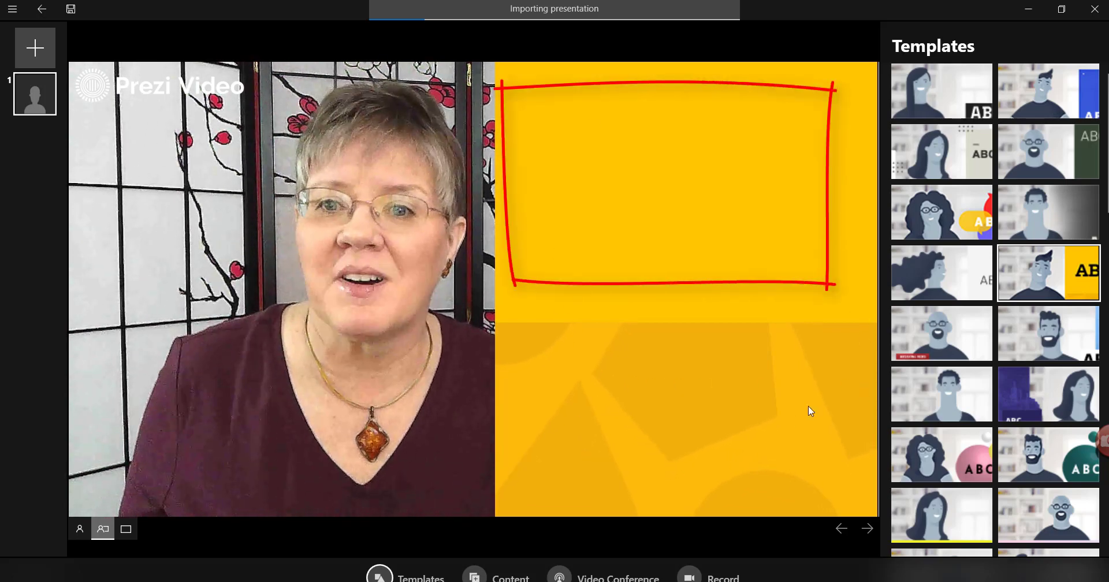
click(909, 353)
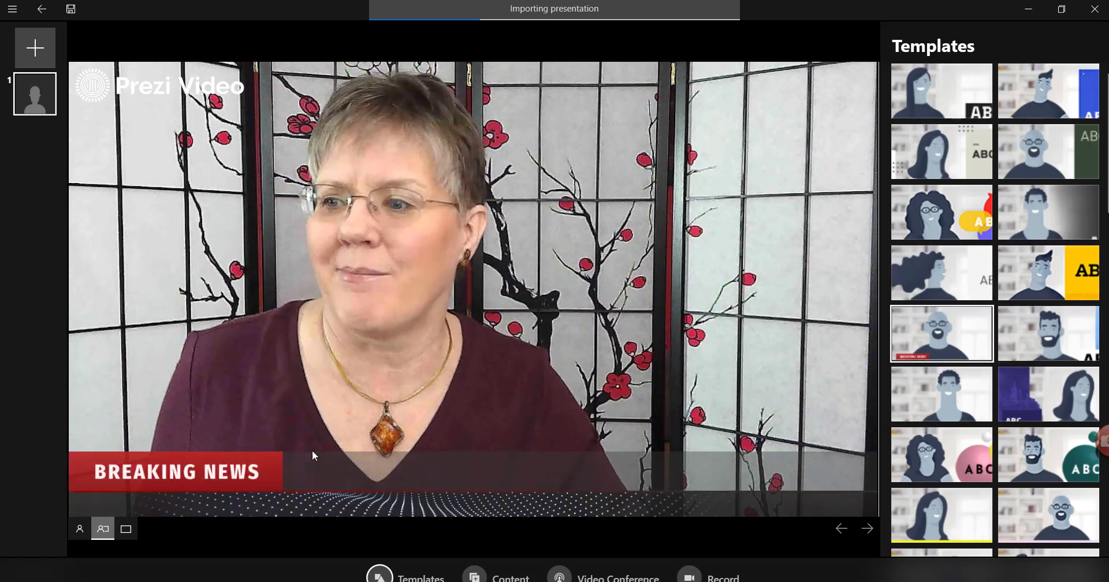
click(1023, 356)
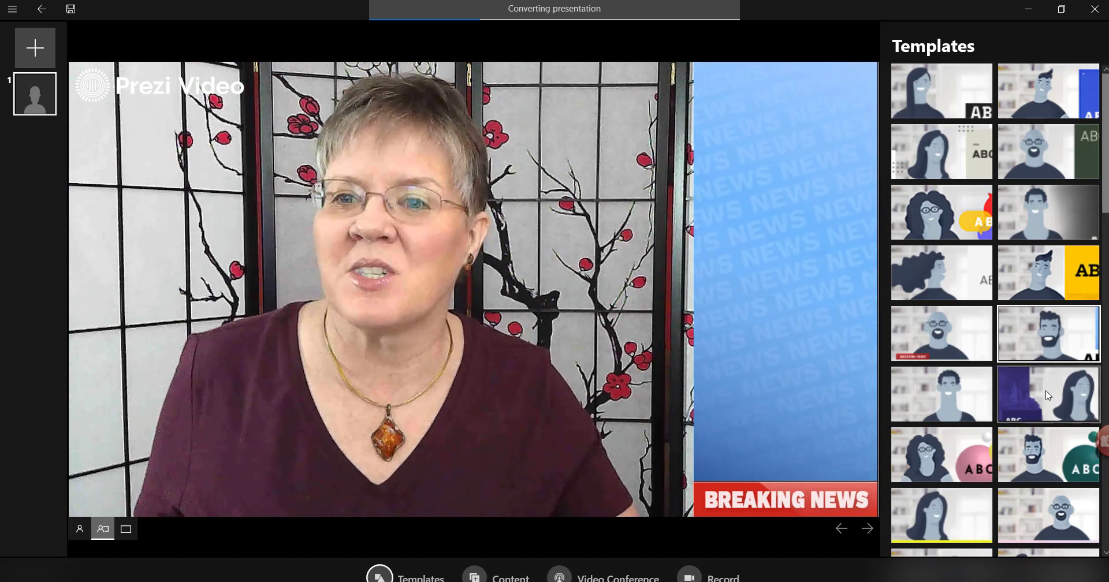
- Scroll the Templates panel while conversion reaches 28 of 33 slides
scroll(1049, 396, down, 1)
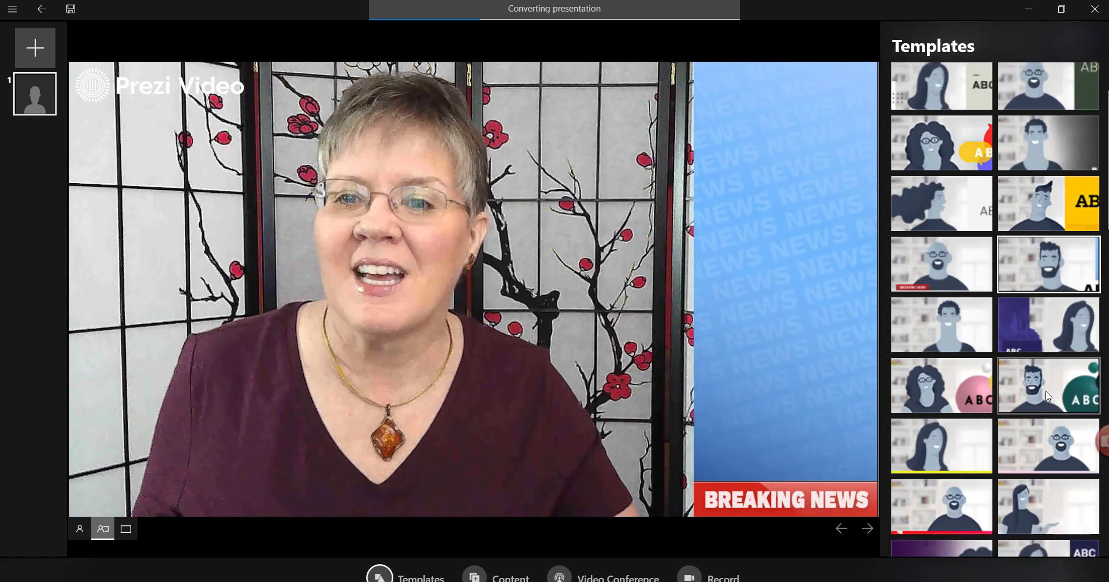
scroll(1048, 395, down, 1)
scroll(1045, 390, down, 4)
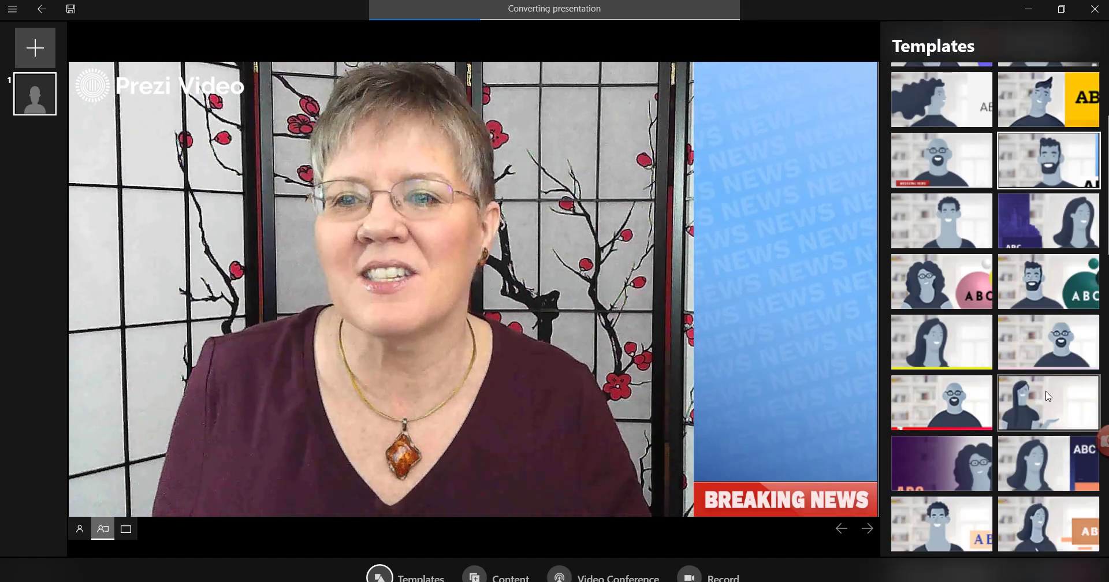
scroll(1045, 391, down, 4)
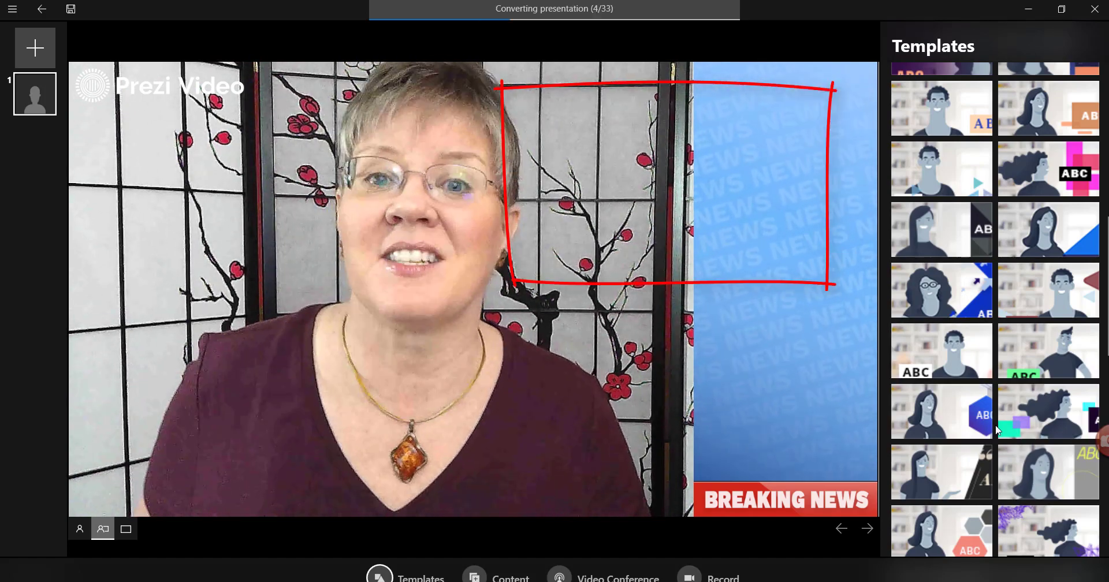
scroll(963, 436, down, 1)
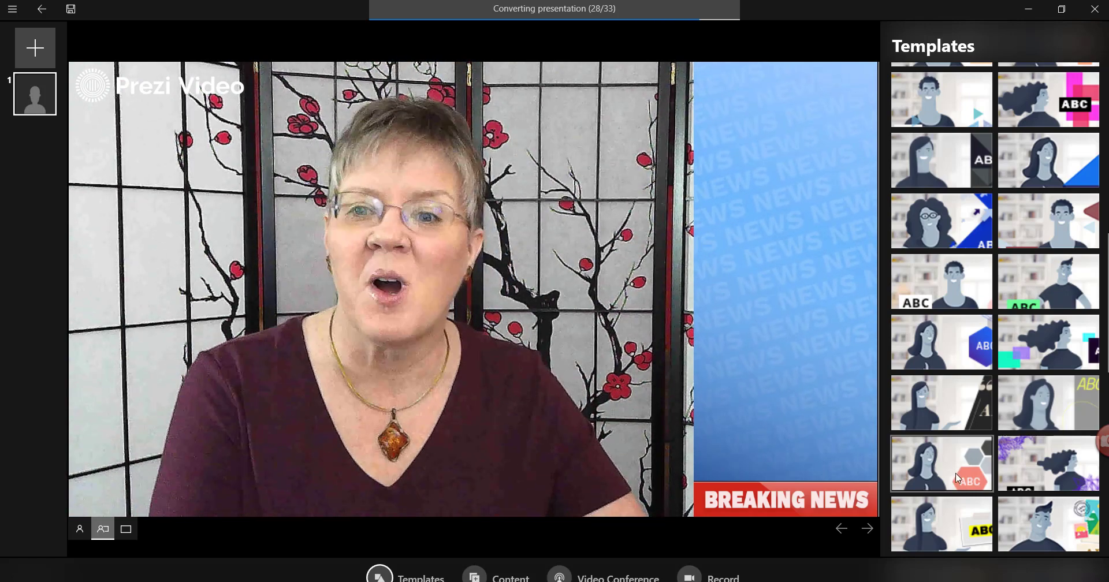
scroll(954, 466, down, 1)
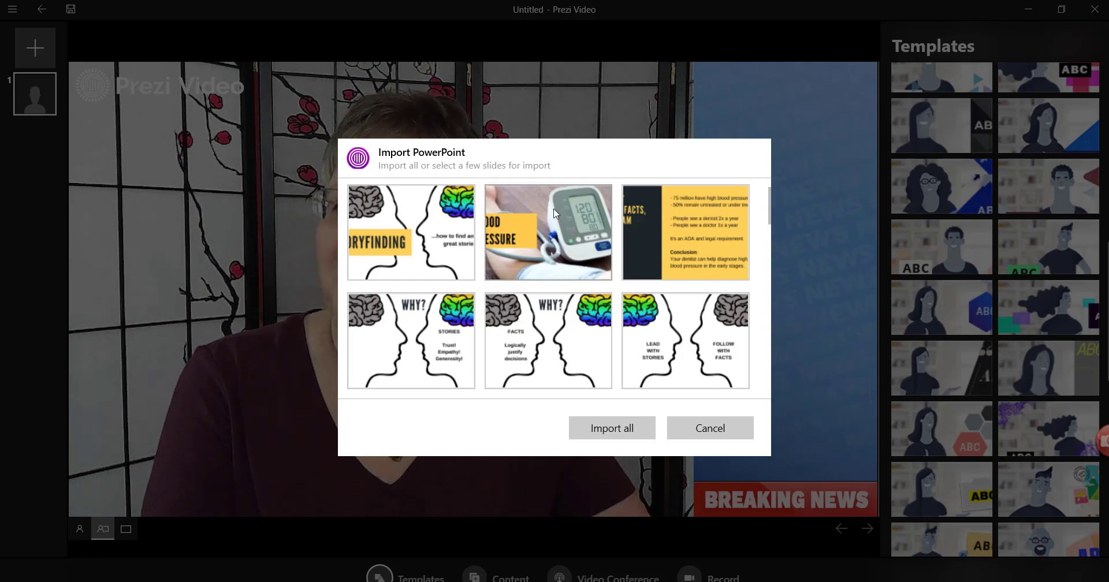
- Import all slides and display the STORYFINDING title slide (slide 2) over the webcam
click(632, 418)
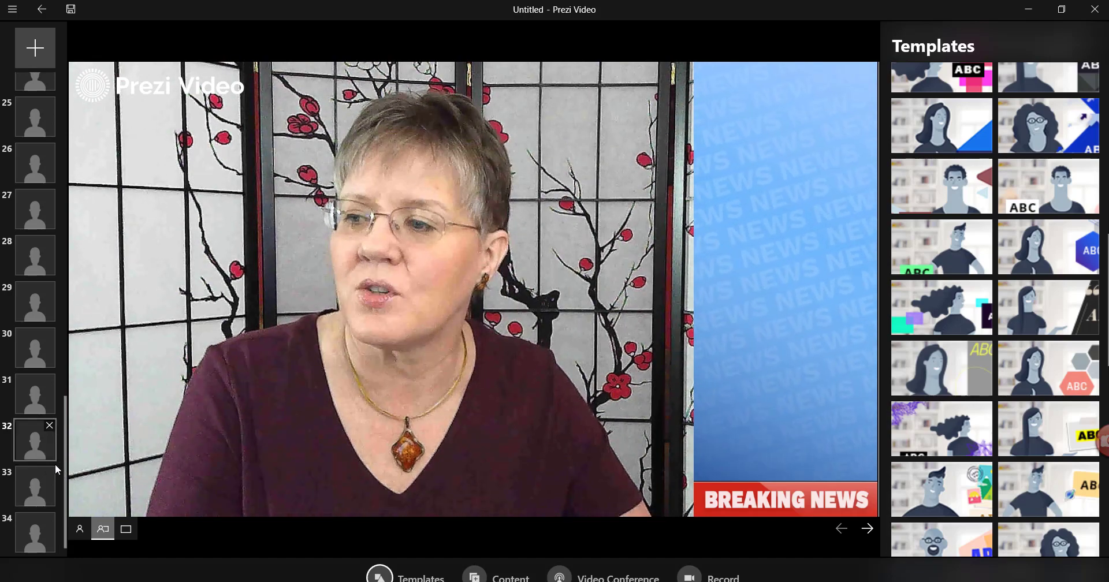
drag(65, 471, 51, 68)
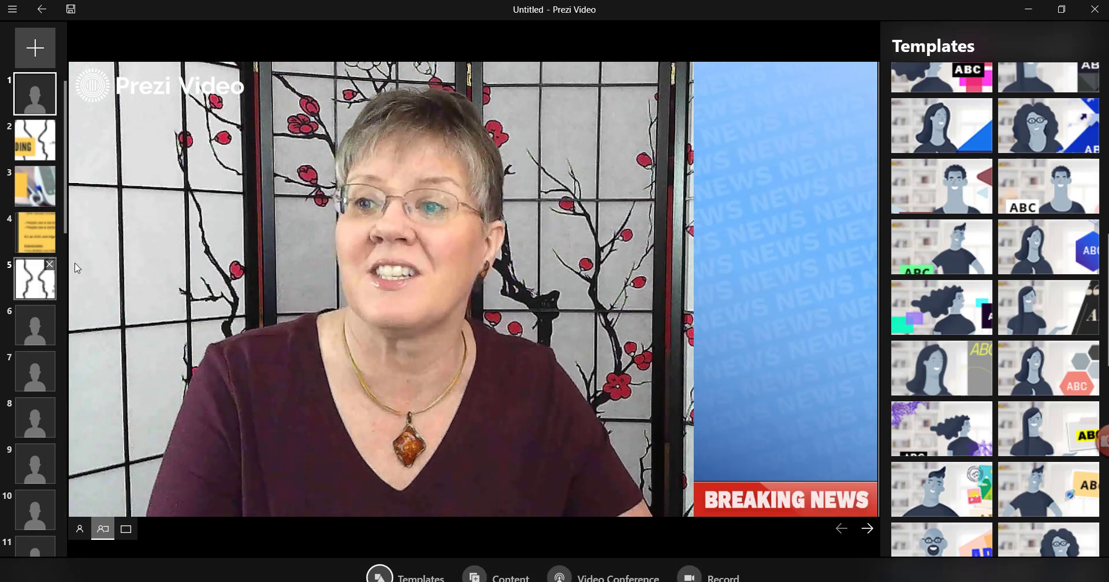
click(31, 153)
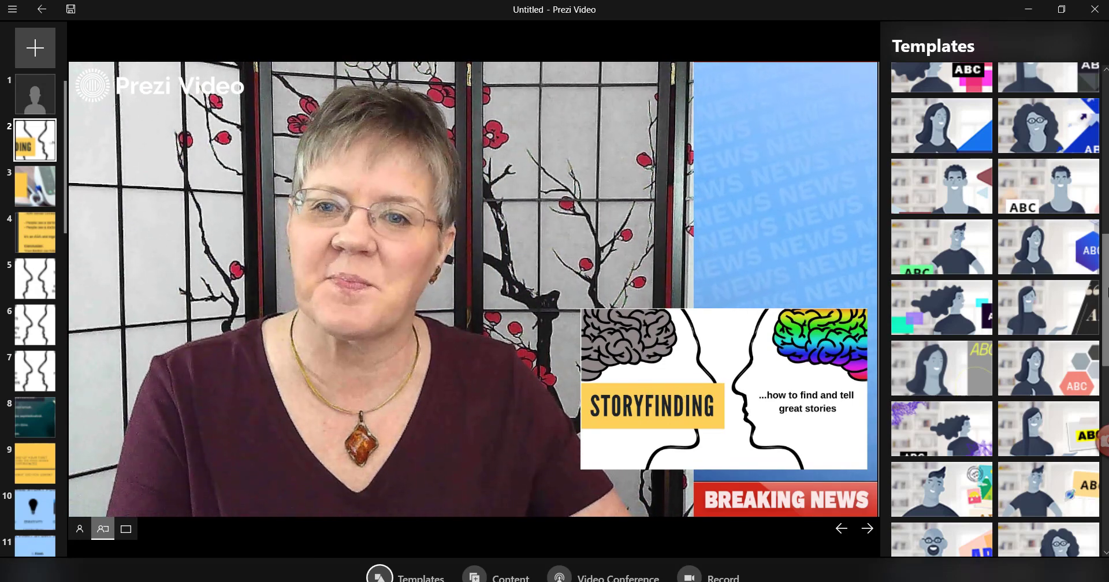
- Try the statue-and-dragon, comic pop-art, pink-blob and grid-screen templates on the title slide
scroll(1031, 272, down, 5)
click(947, 101)
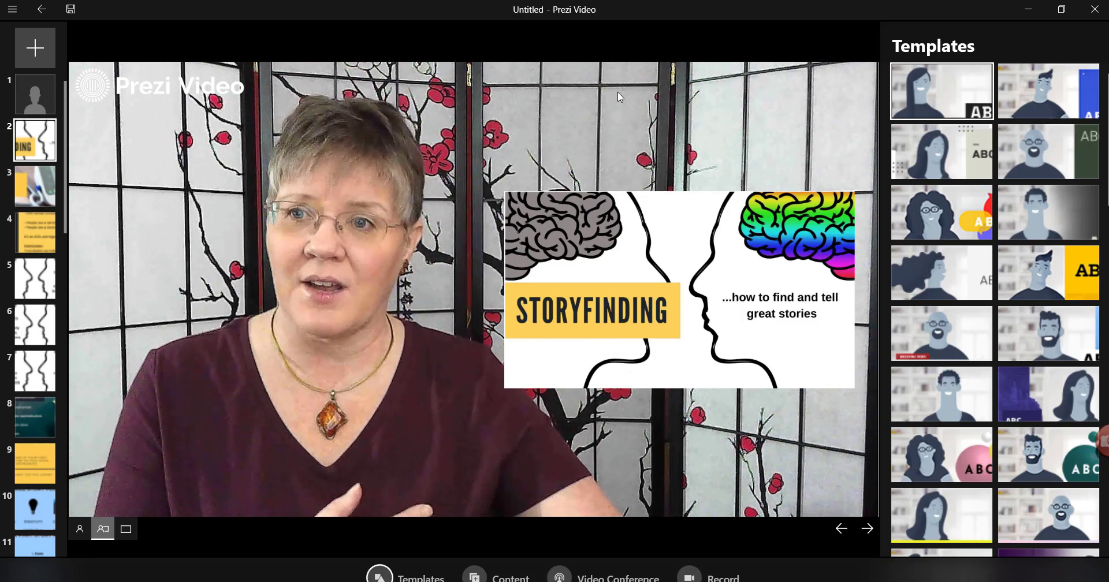
drag(1105, 110, 1107, 339)
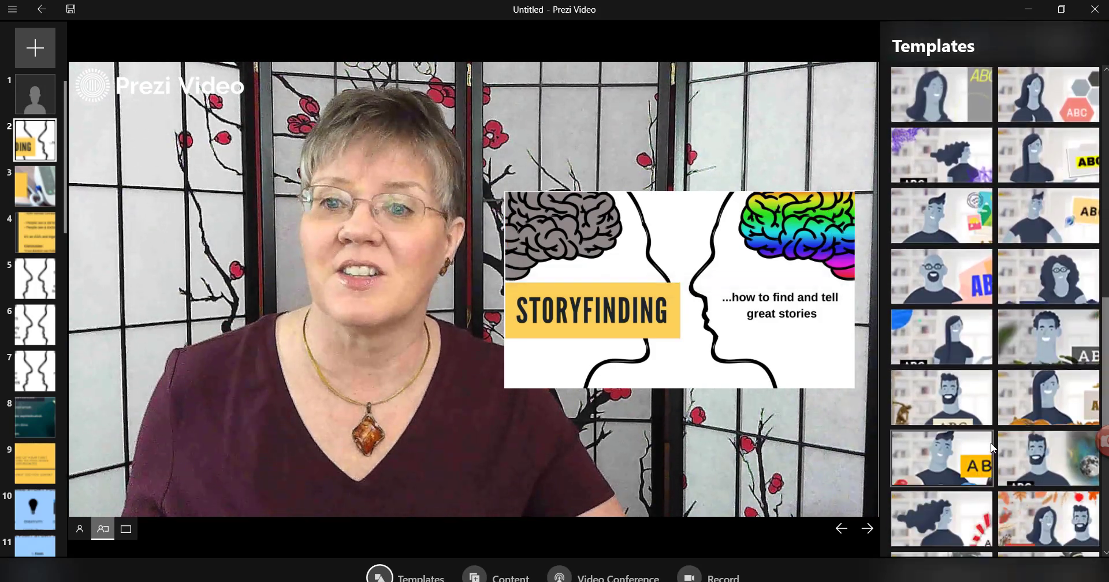
click(991, 405)
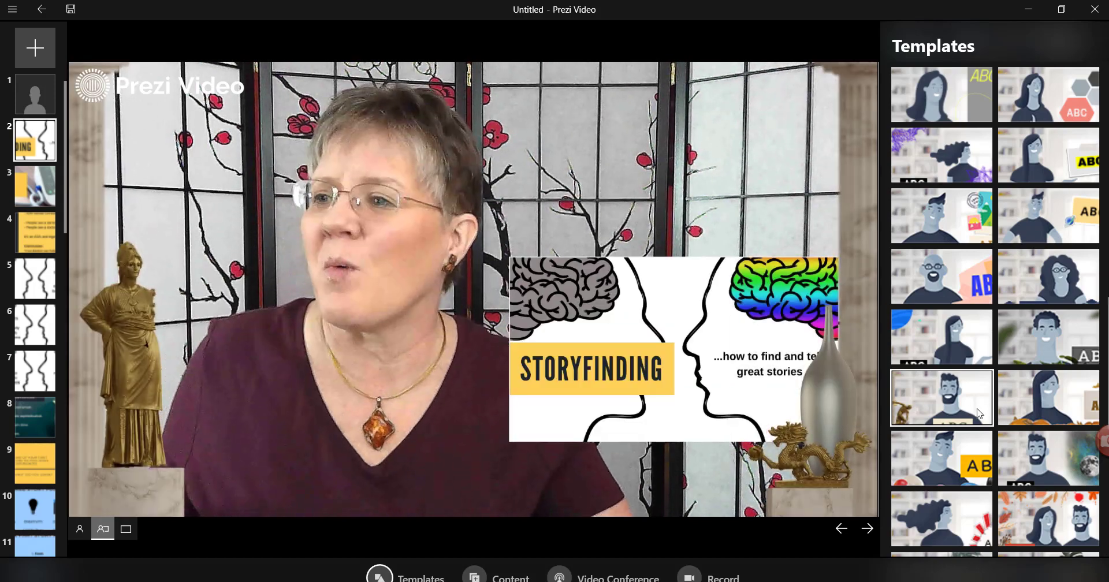
scroll(974, 417, down, 3)
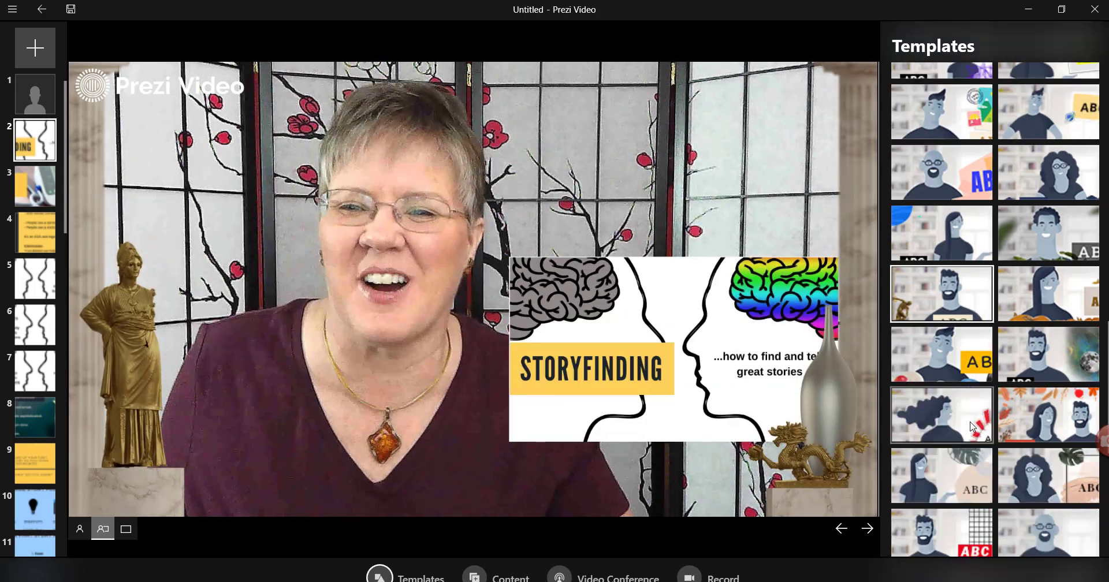
click(972, 428)
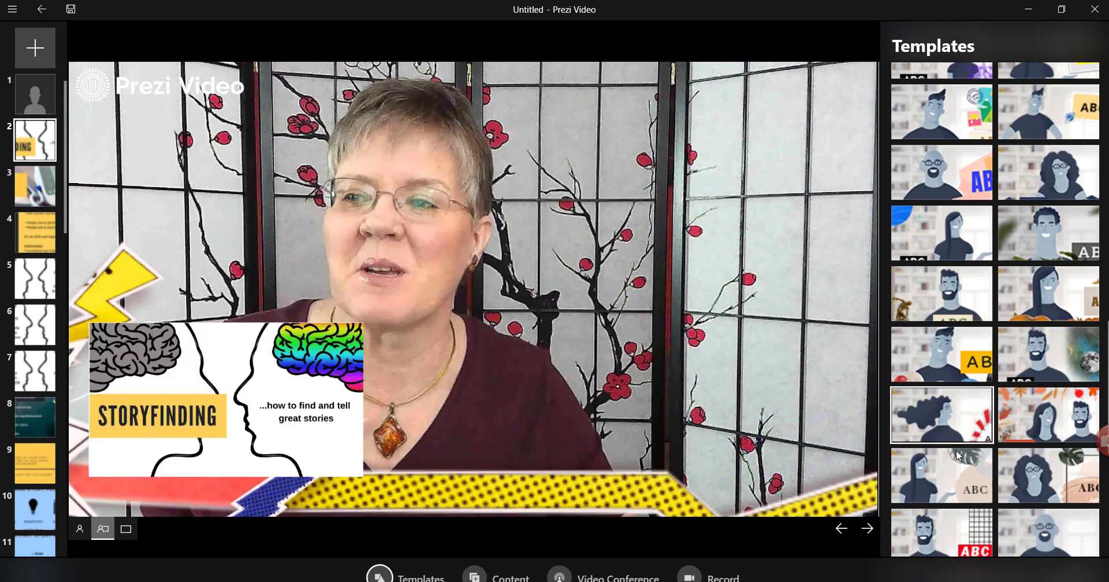
click(958, 467)
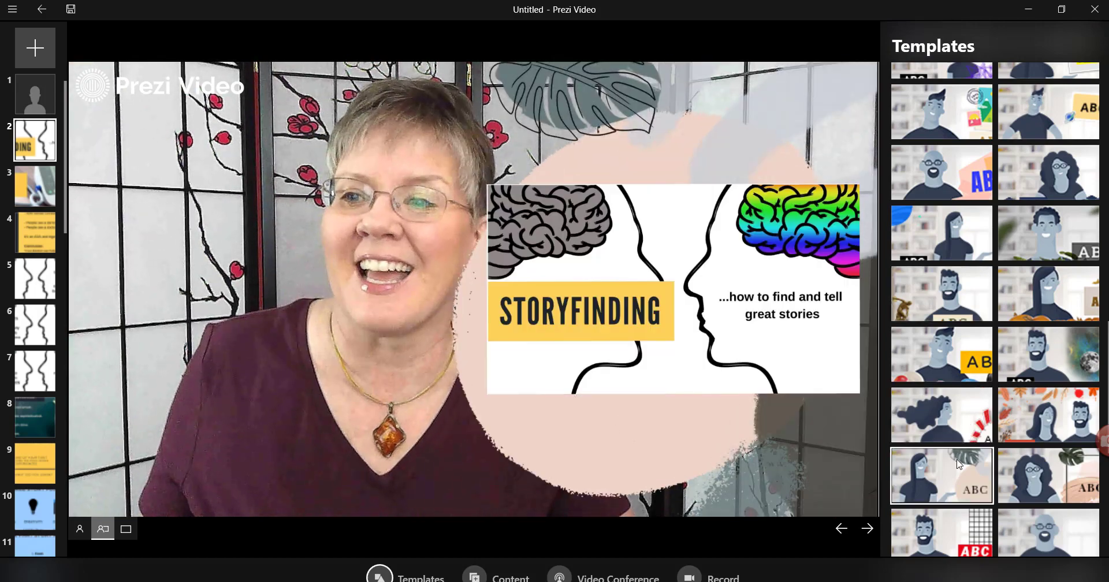
scroll(959, 464, down, 3)
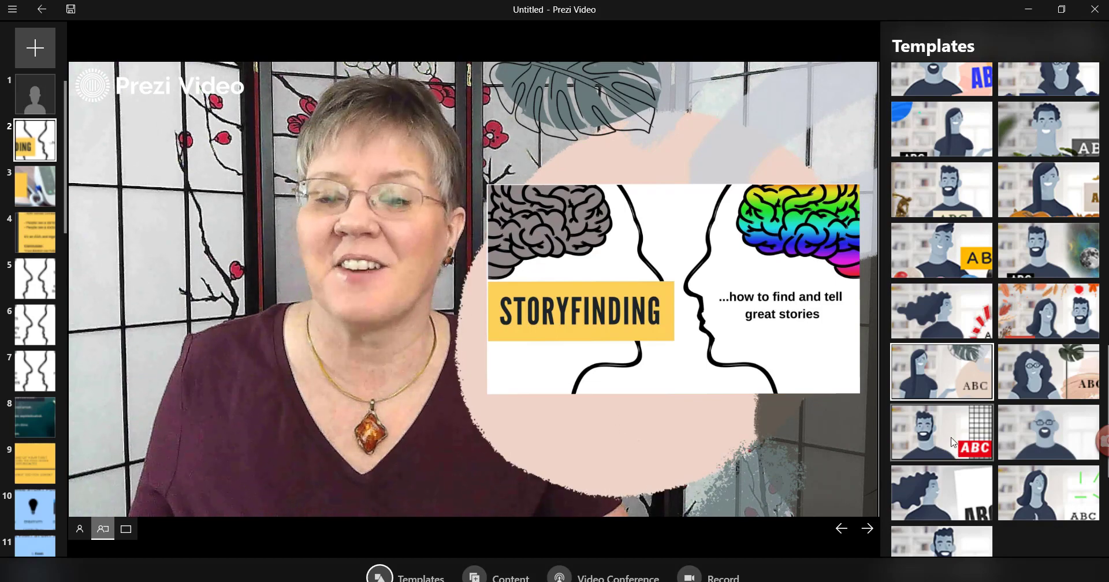
click(952, 442)
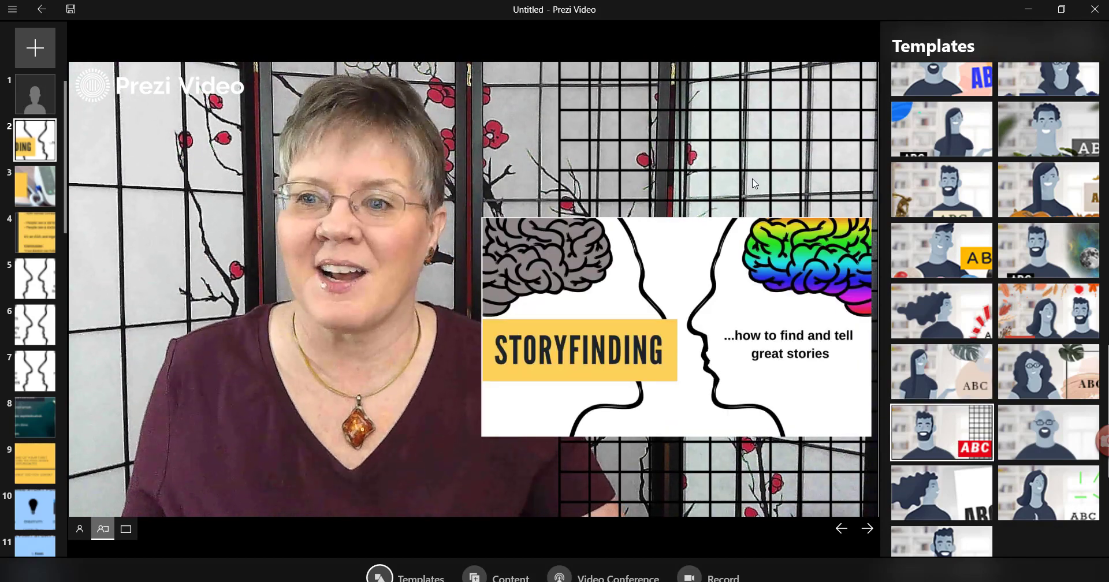
- Try the grey-panel template, then apply the green-circles template with the slide top-right
scroll(959, 425, down, 3)
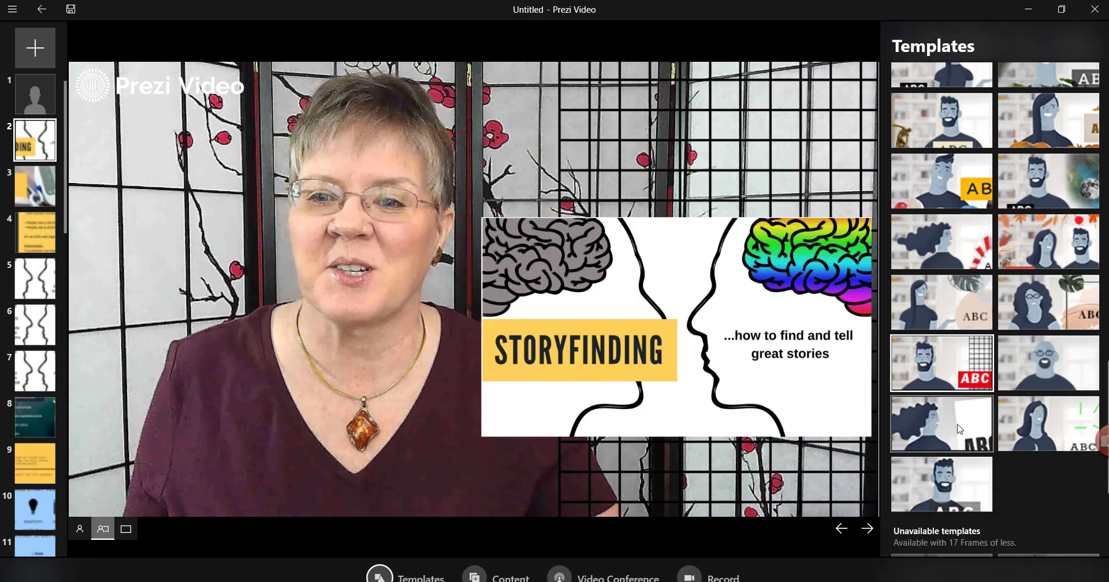
scroll(959, 428, up, 5)
scroll(957, 422, up, 5)
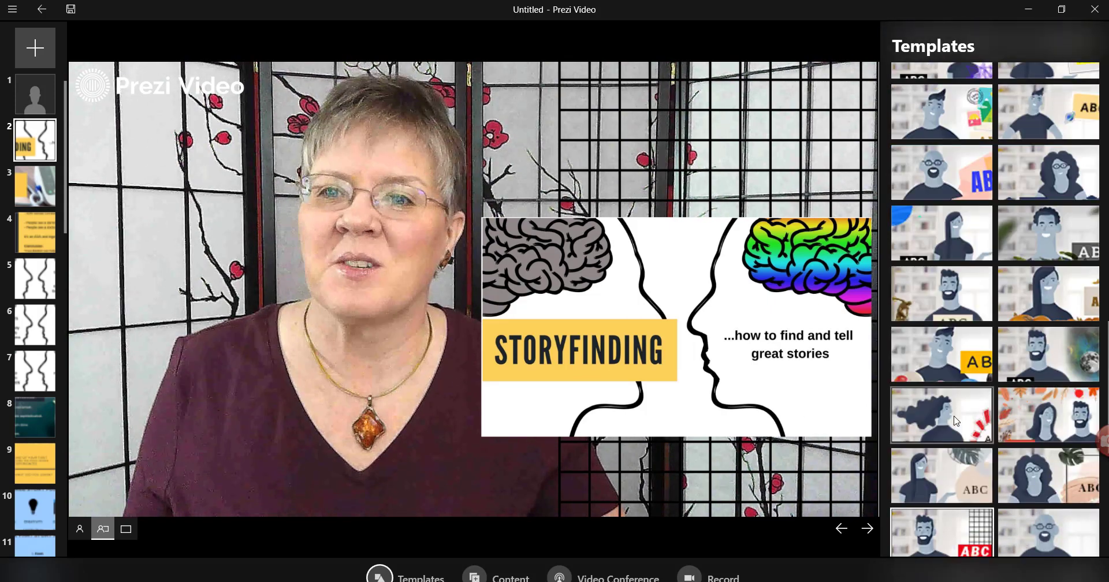
scroll(954, 410, up, 3)
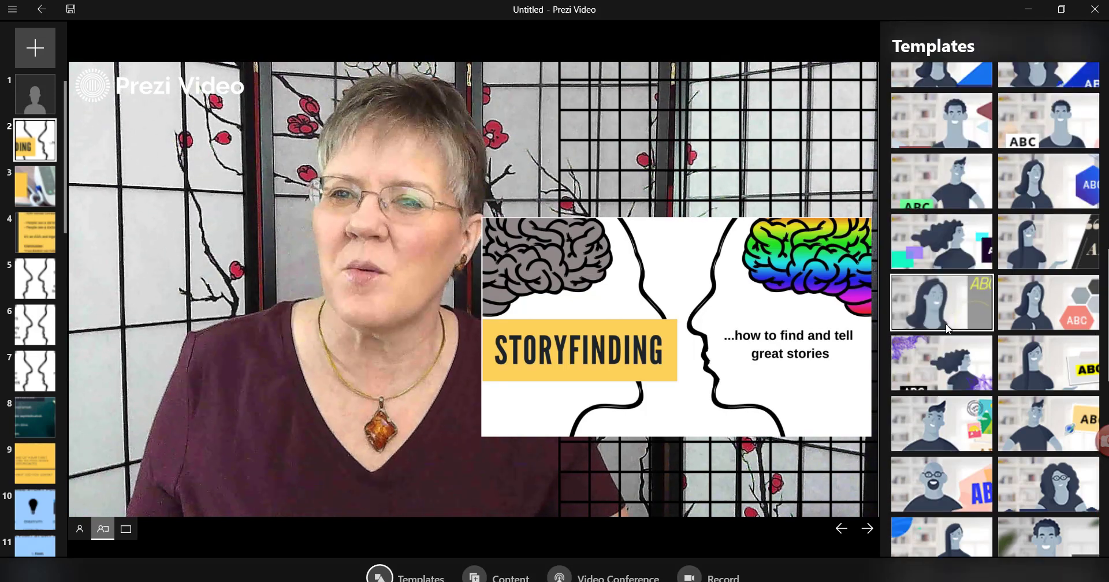
click(947, 329)
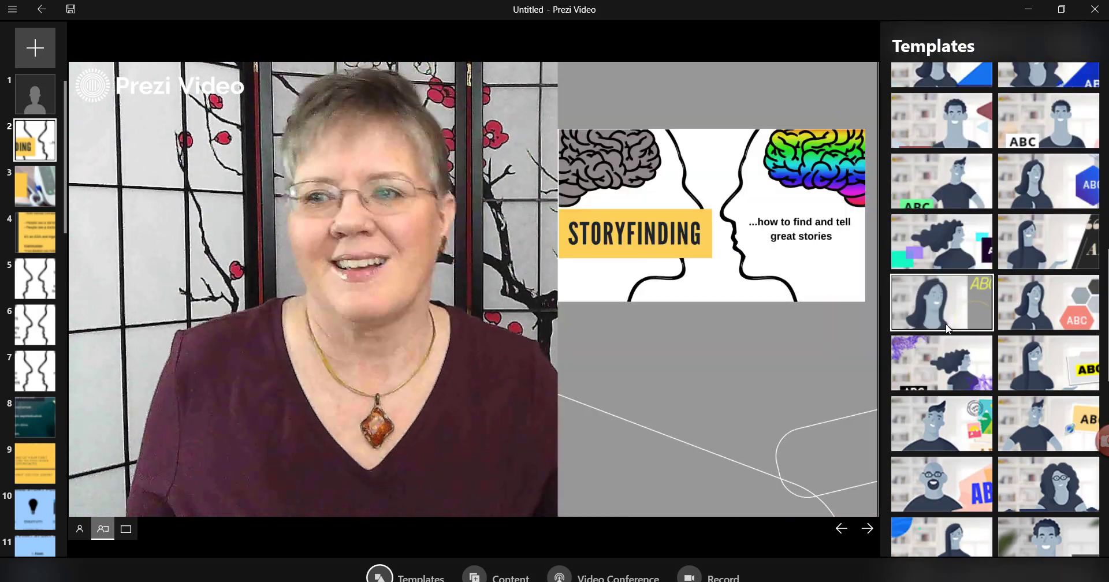
scroll(958, 251, up, 1)
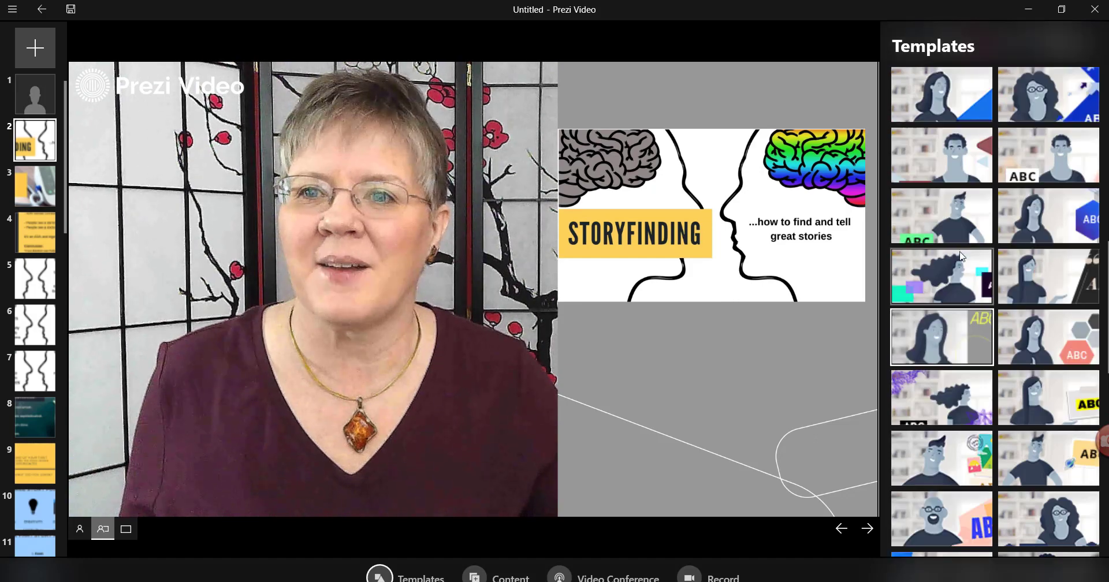
click(961, 234)
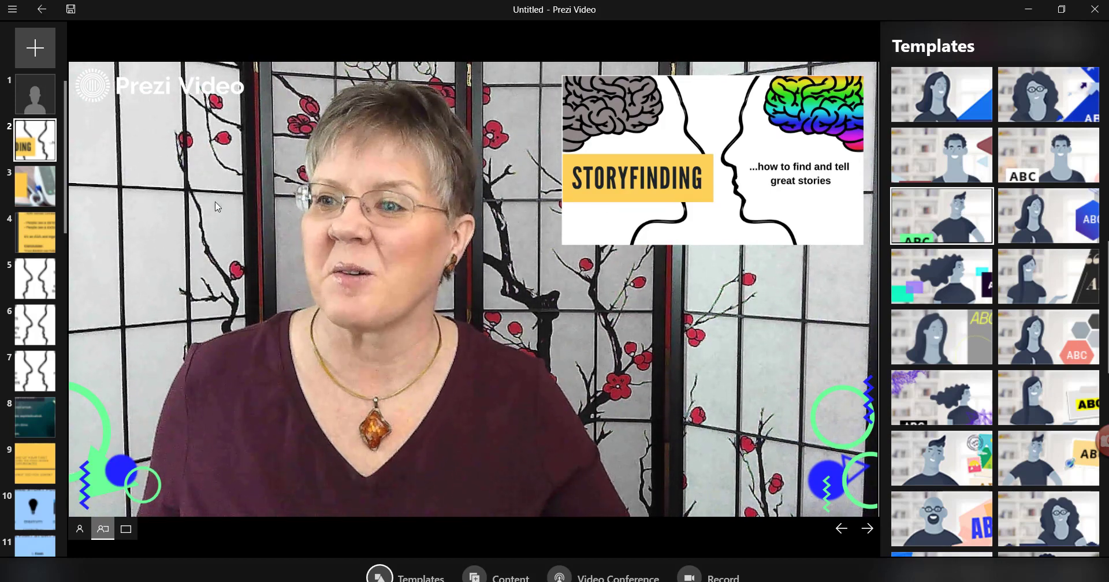
- Go to the JUST THE FACTS, MA'AM slide and show it as an overlay beside the webcam
click(46, 197)
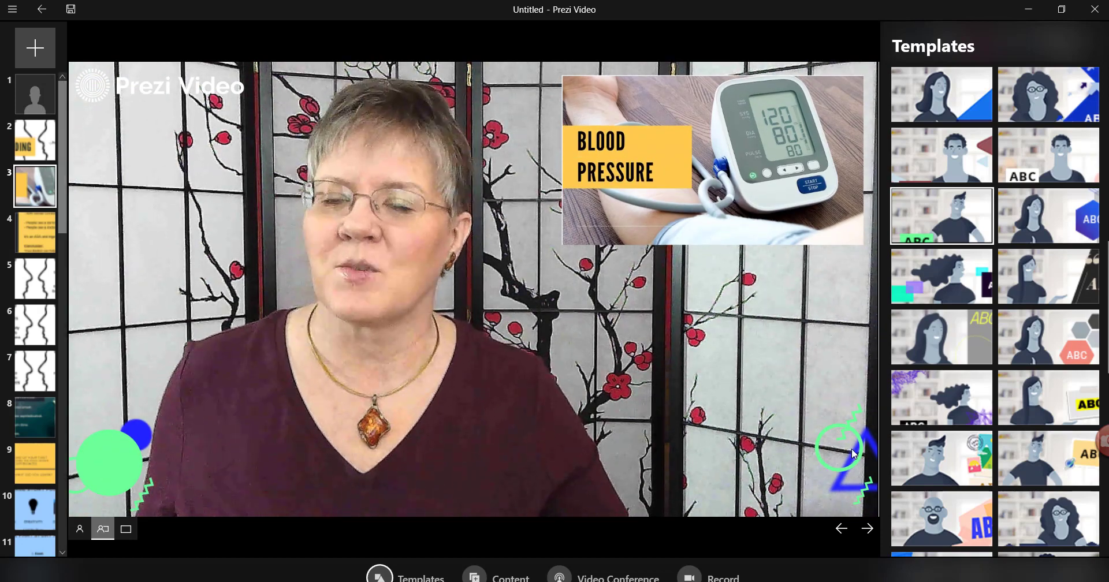
click(40, 253)
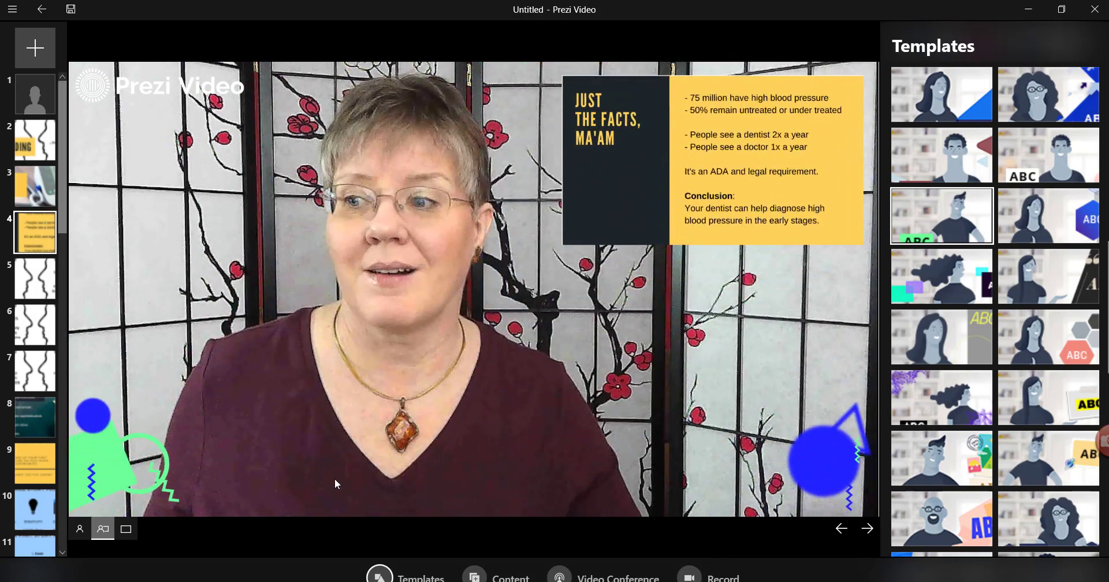
click(137, 528)
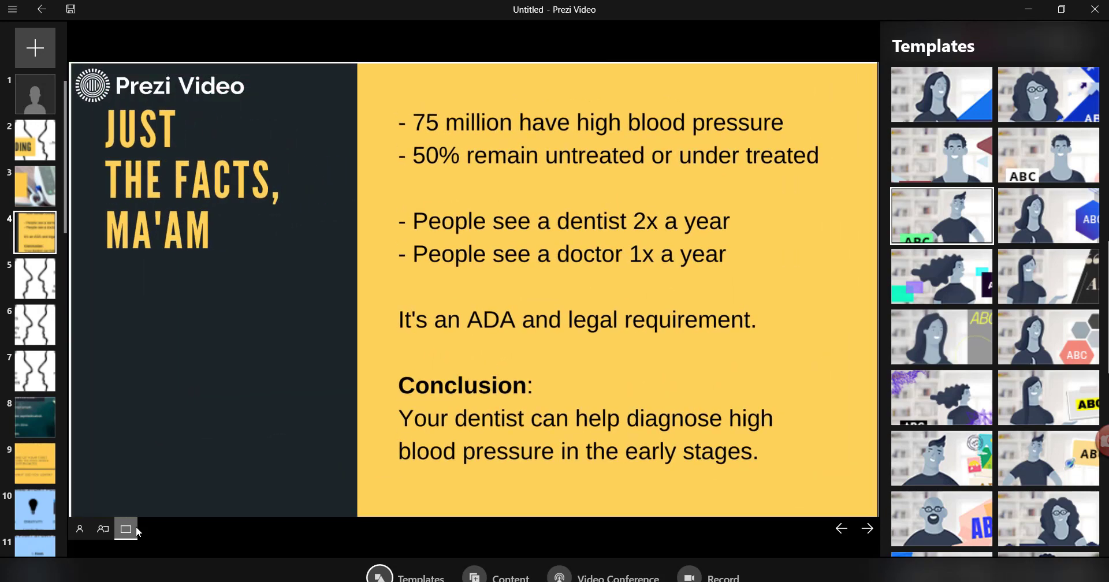
click(103, 533)
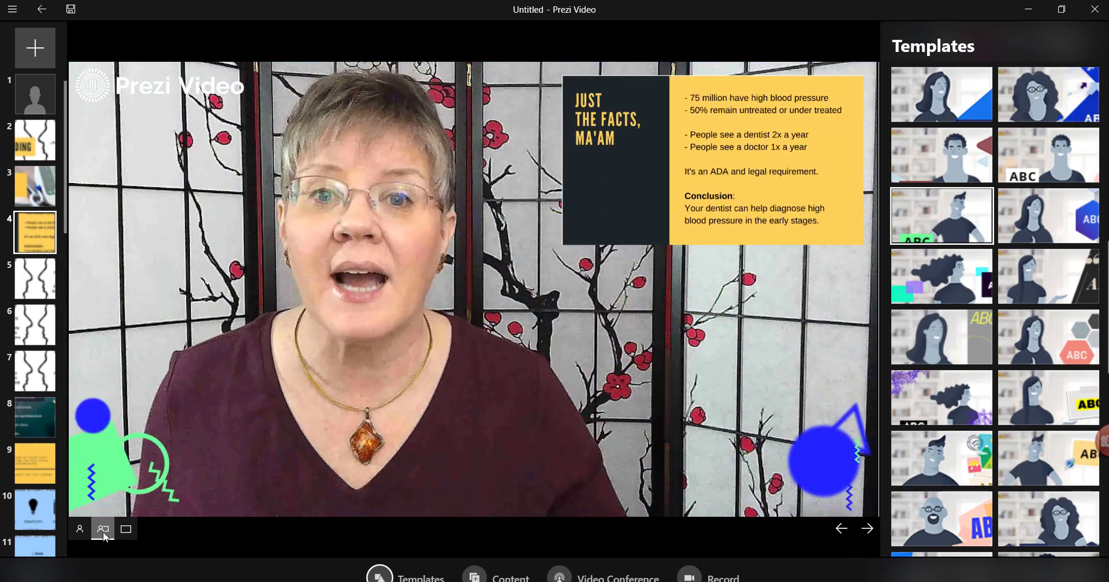
- Apply the red-triangle template to the facts slide and begin the Zoom Meetings conference setup
click(957, 158)
scroll(1018, 174, up, 2)
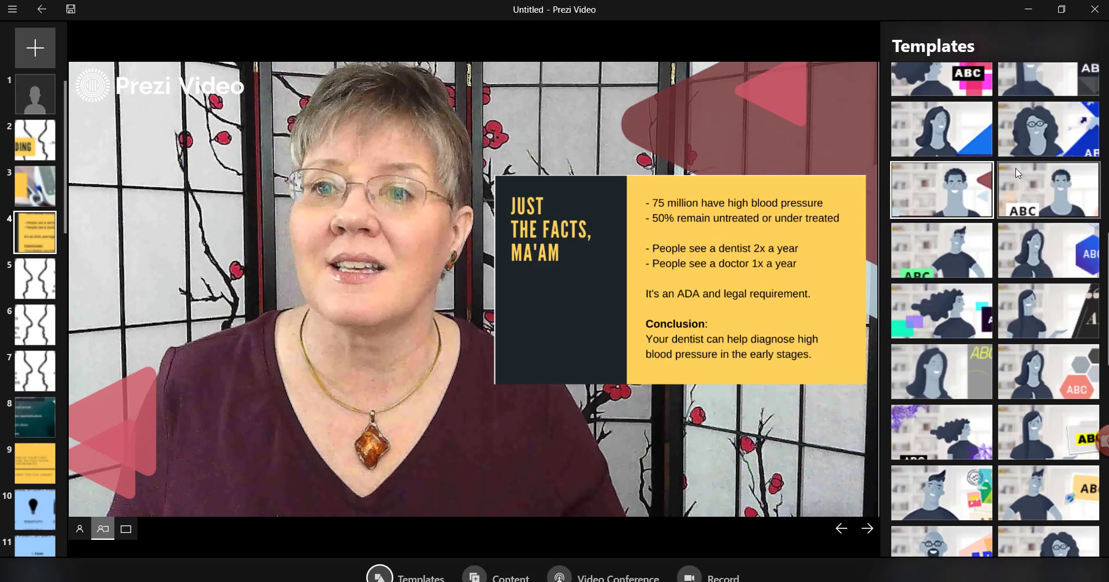
scroll(1017, 173, down, 10)
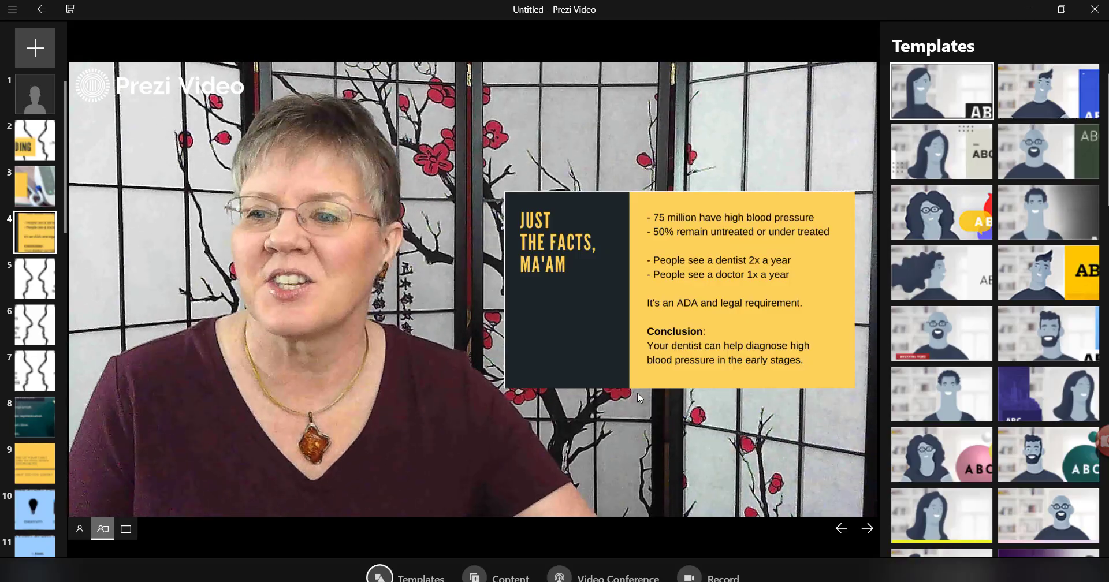
click(580, 569)
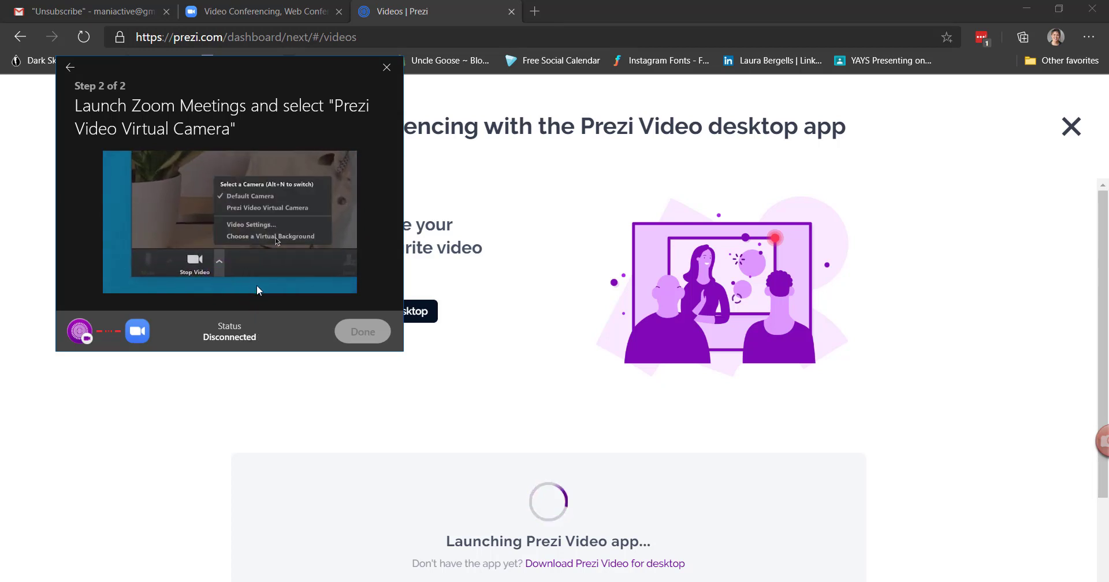
- Host a Zoom meeting with video on from zoom.us and open it in Zoom Meetings
click(273, 12)
mouse_move(968, 132)
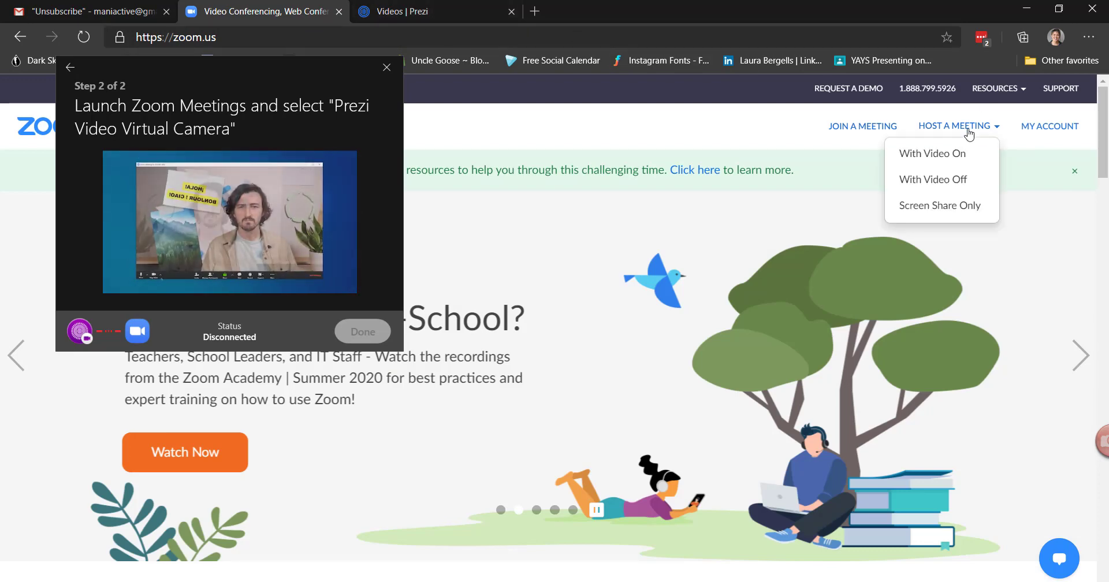
click(937, 155)
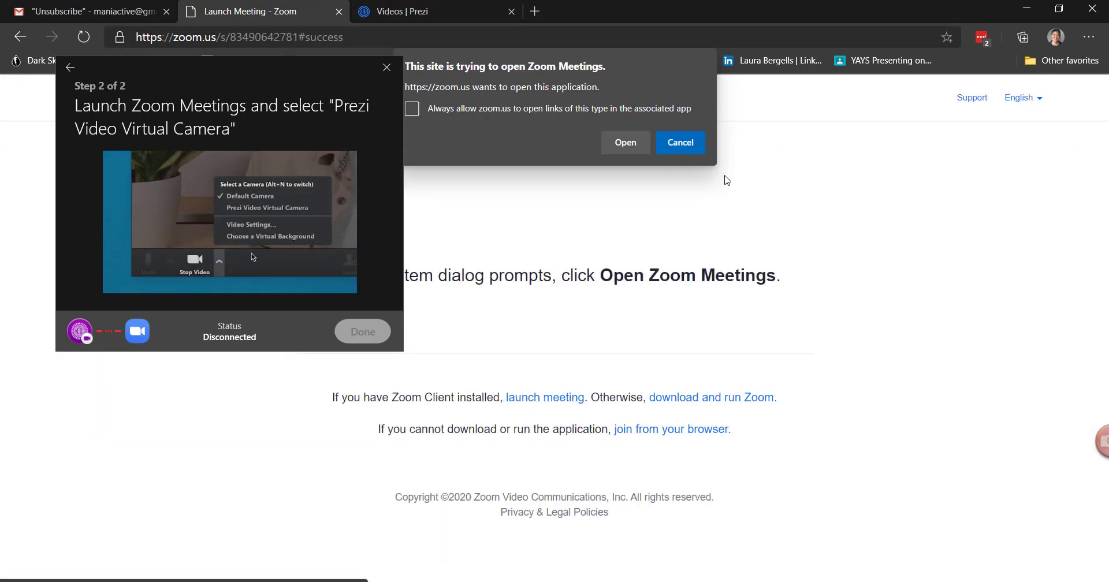
click(630, 144)
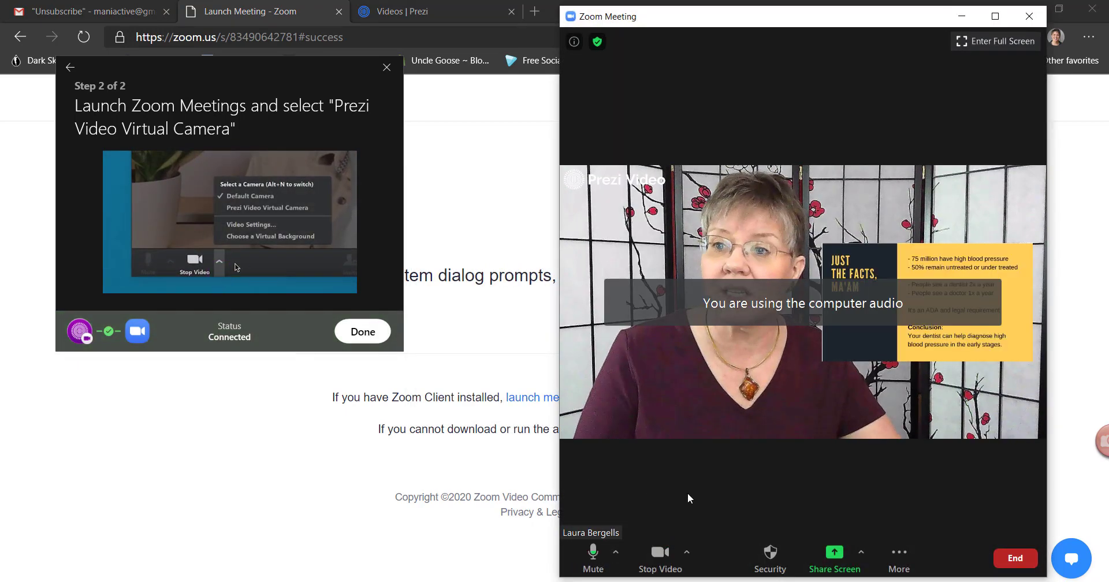
- Verify Zoom uses the Prezi Video Virtual Camera and finish Prezi's connection with Done
click(687, 553)
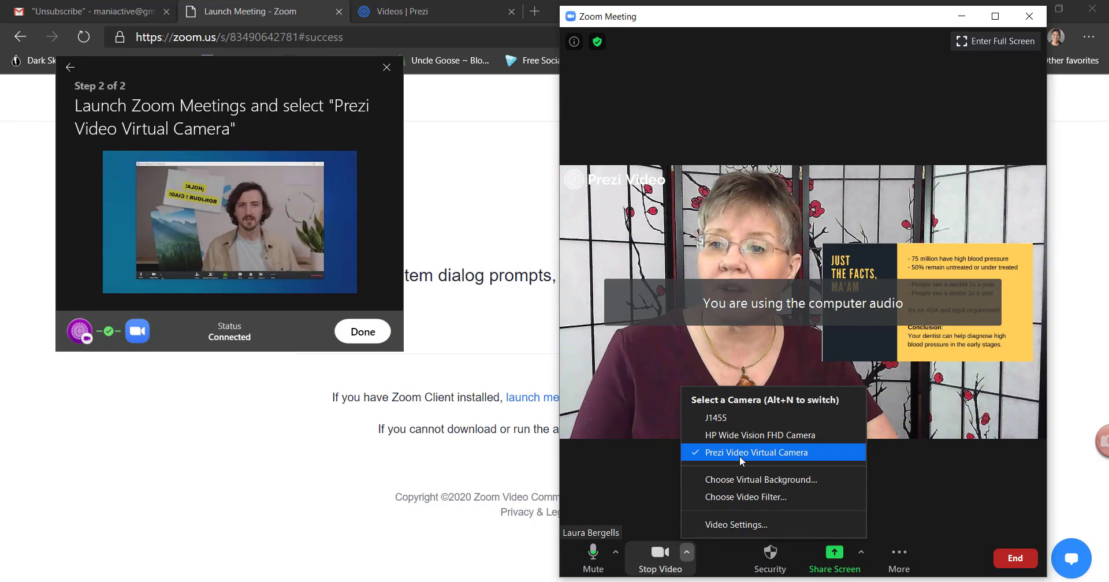
click(995, 18)
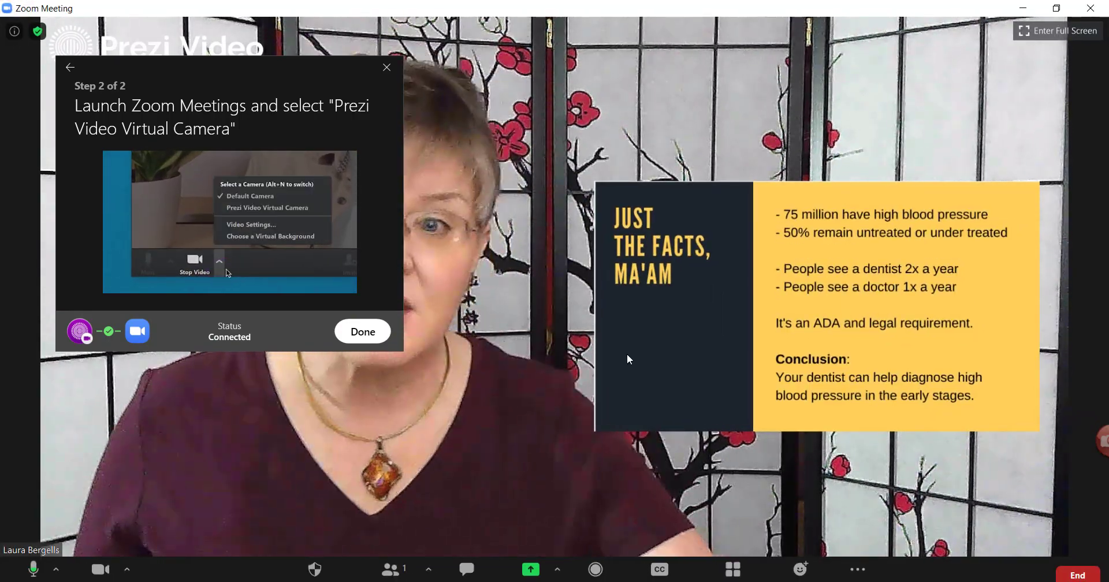
click(1056, 9)
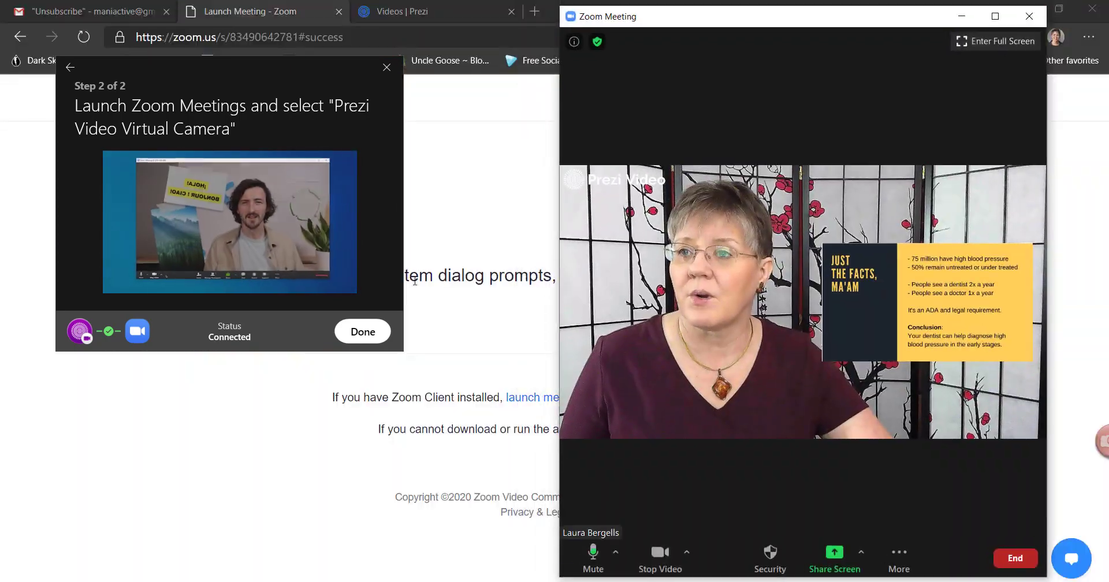
click(356, 333)
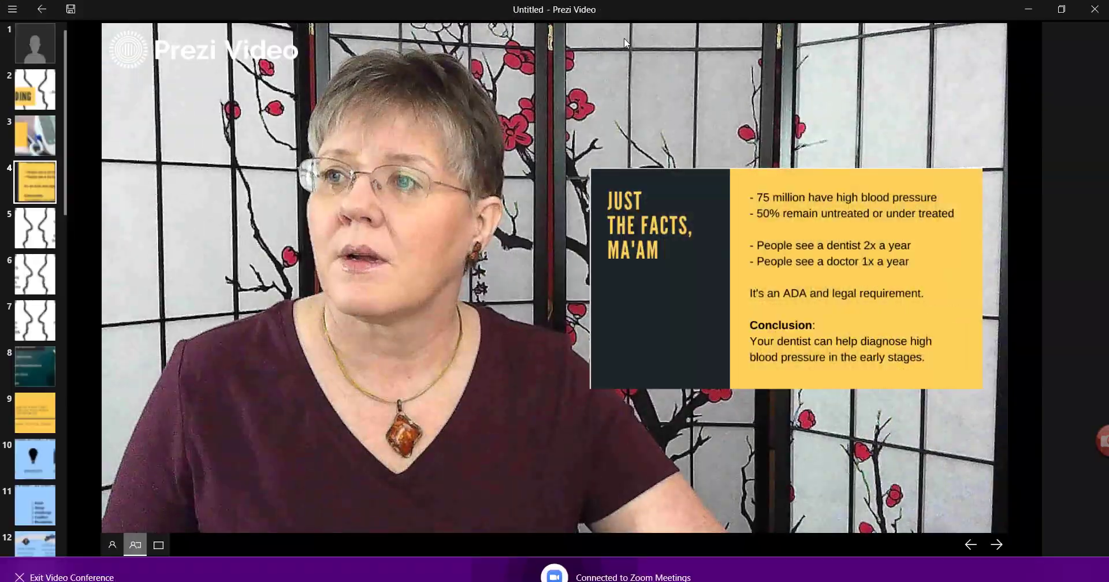
- Shrink Prezi Video beside Zoom and show the WHY? slide next to the presenter's webcam
click(1063, 11)
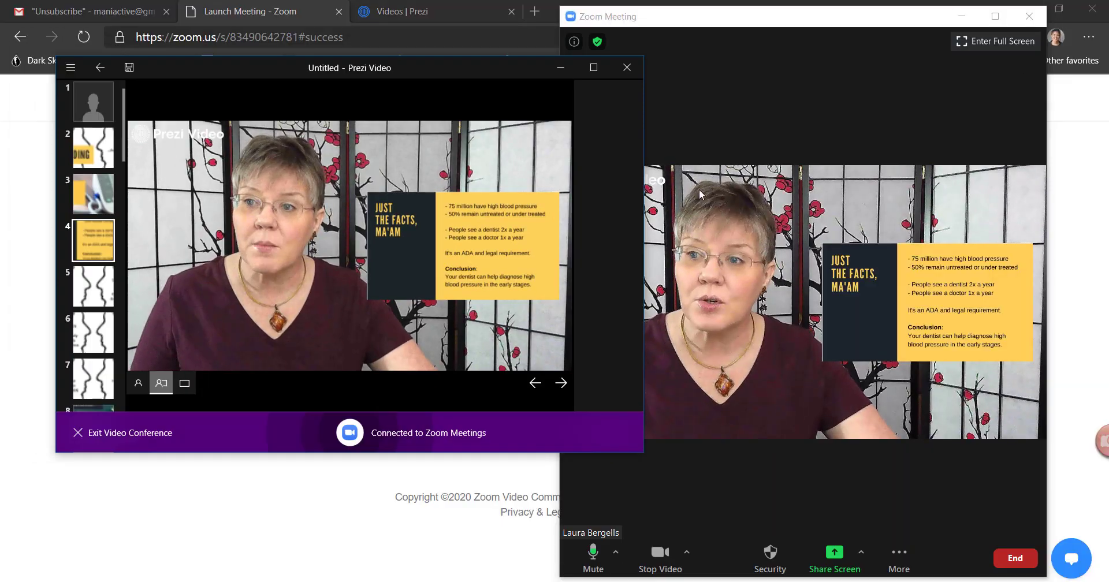
drag(439, 69, 360, 83)
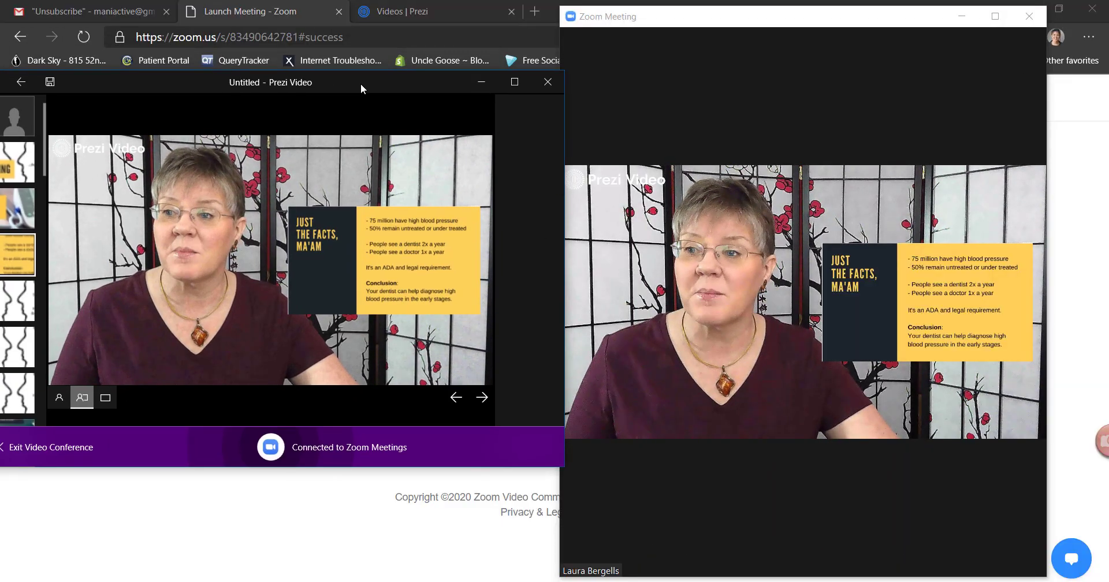
click(17, 298)
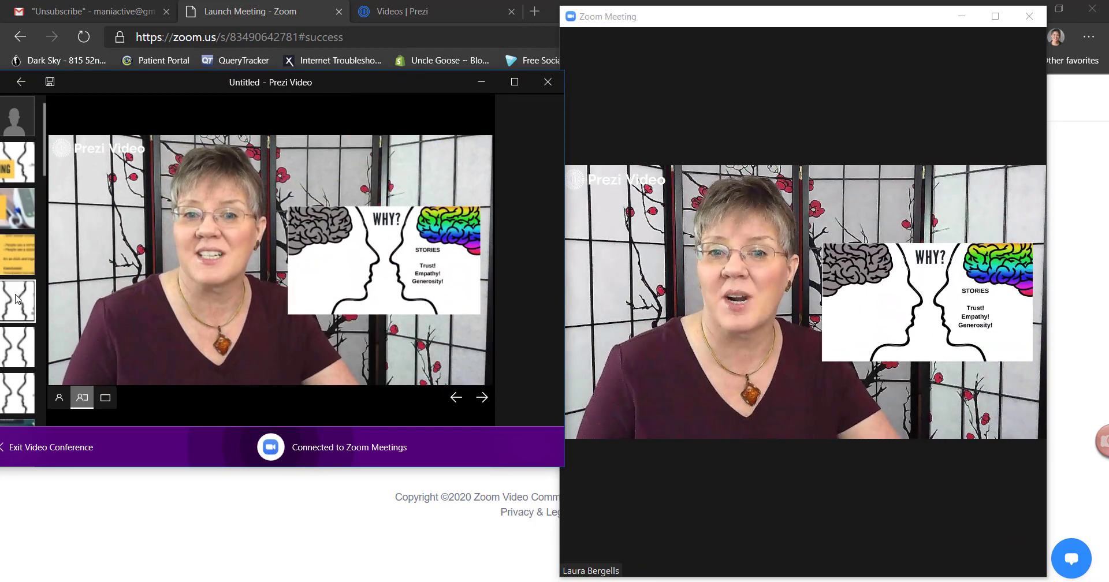
click(102, 402)
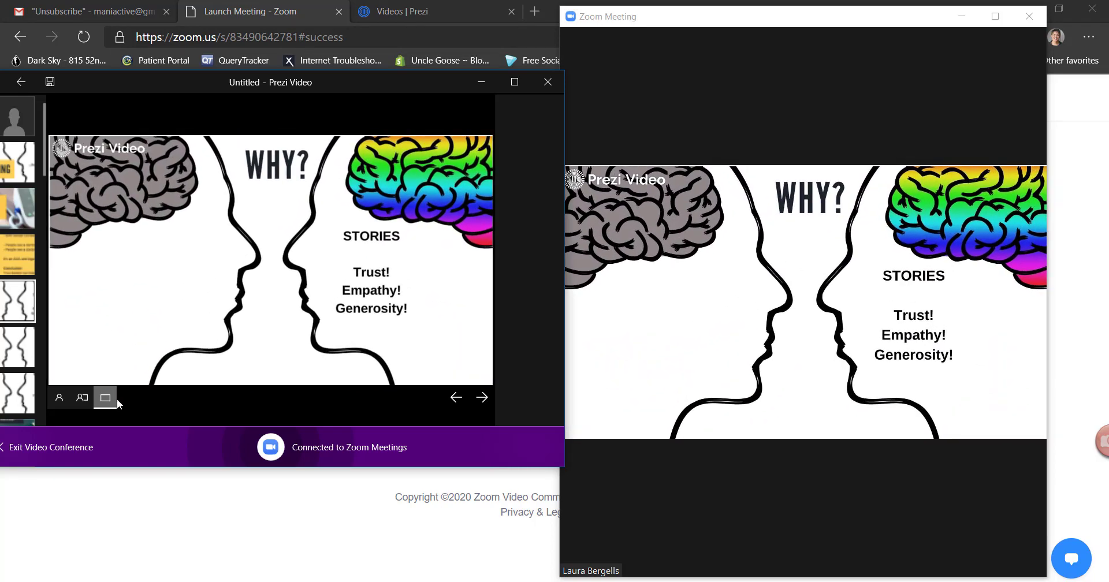
click(85, 402)
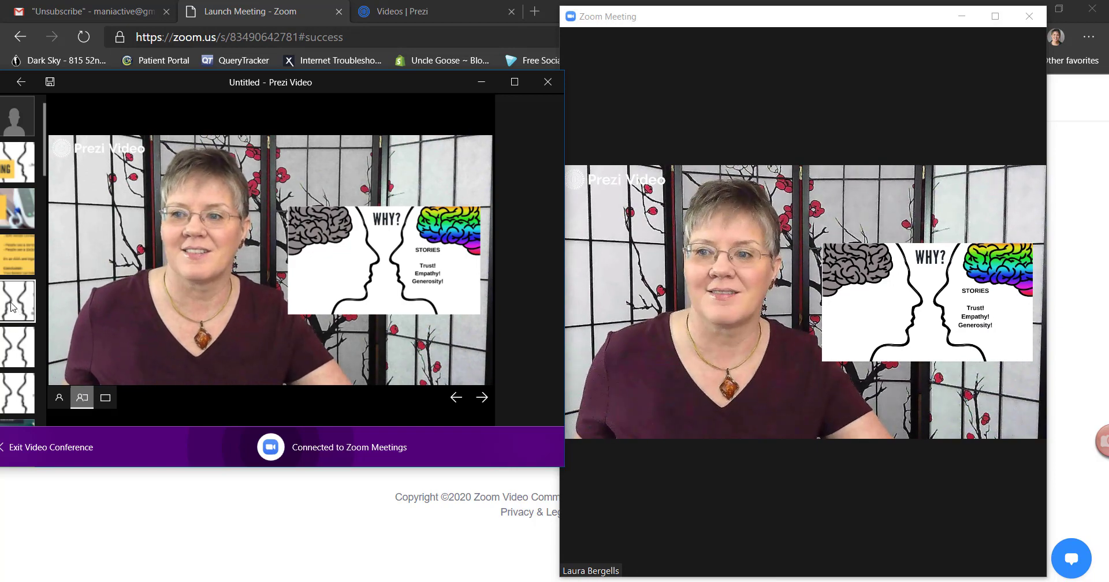
click(15, 154)
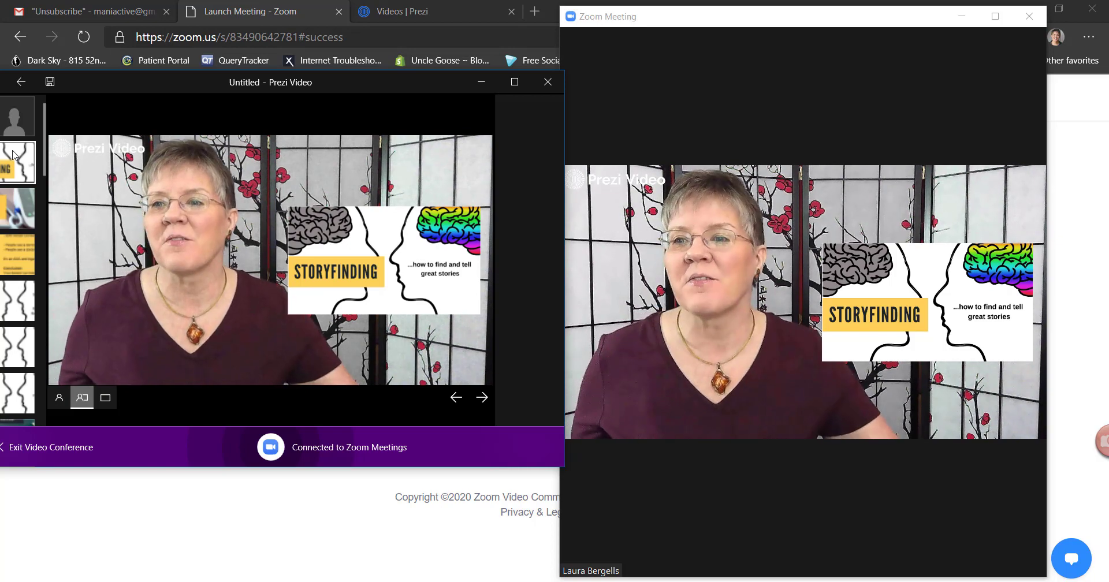
click(27, 301)
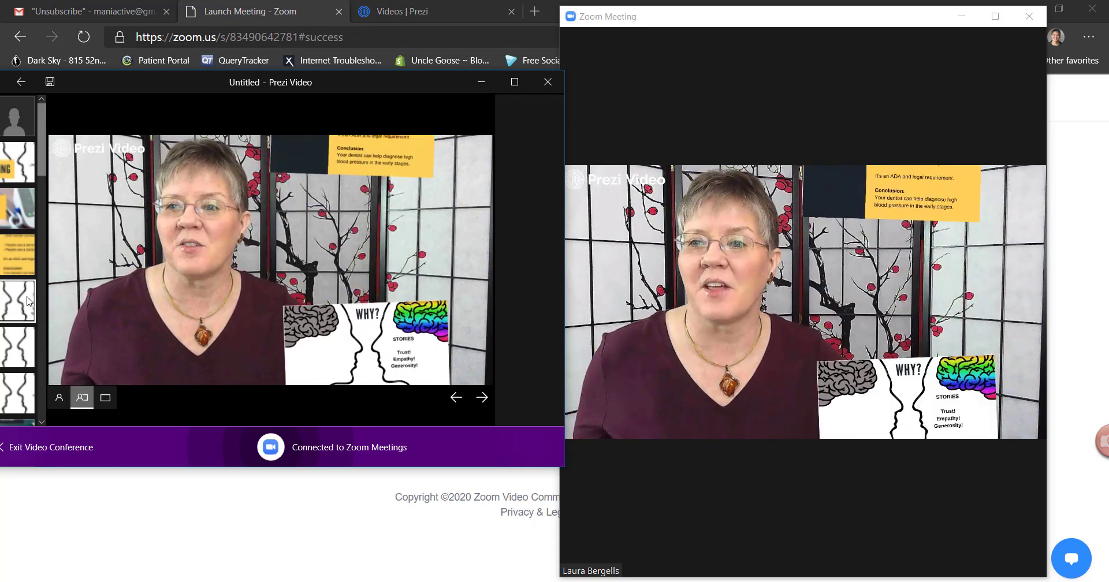